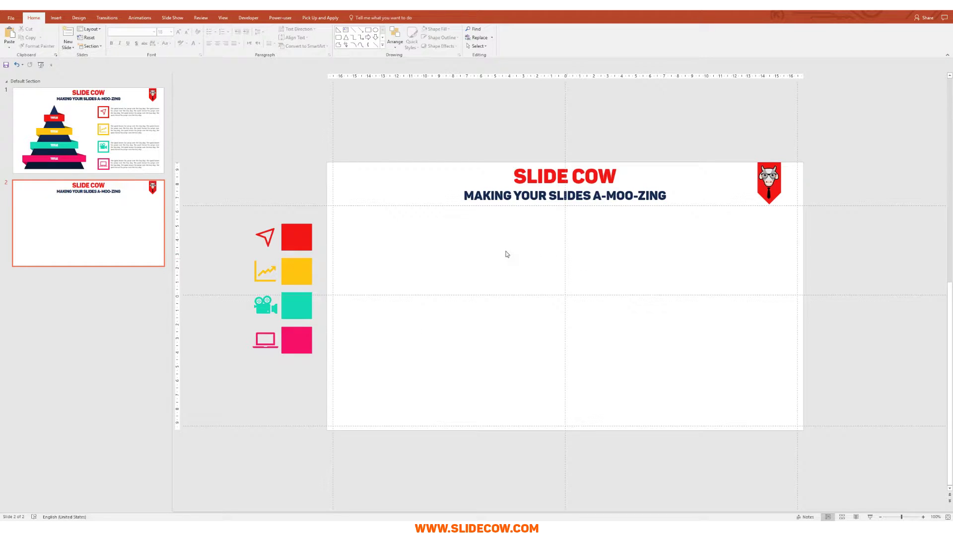
Draw a tall isosceles triangle below the slide 2 header and narrow it to 12.80 cm wide.
click(56, 18)
click(133, 42)
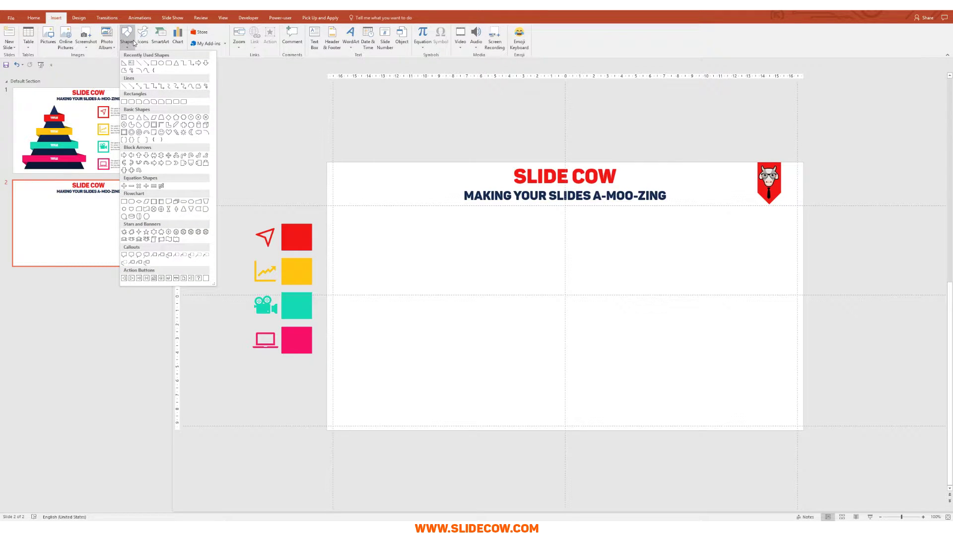
click(140, 117)
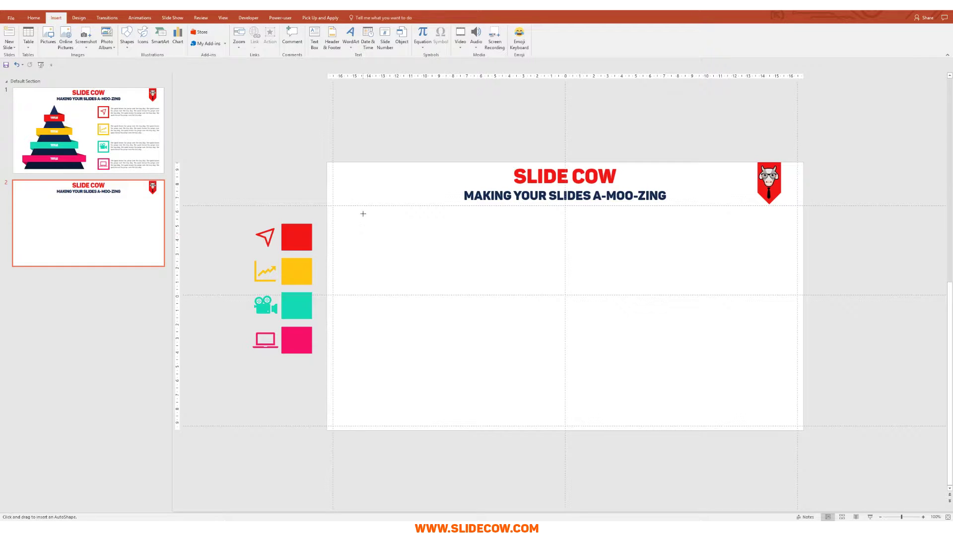
drag(363, 214, 607, 413)
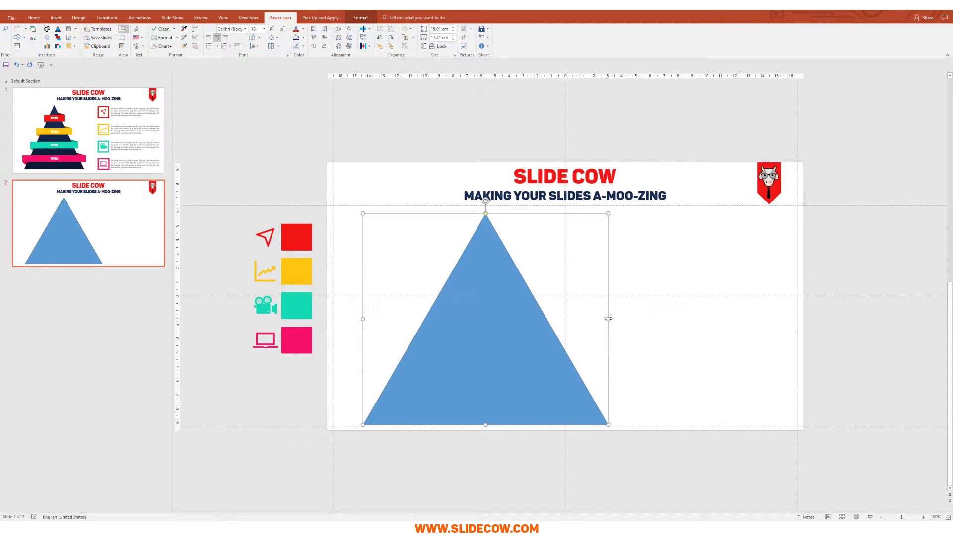
drag(608, 319, 545, 319)
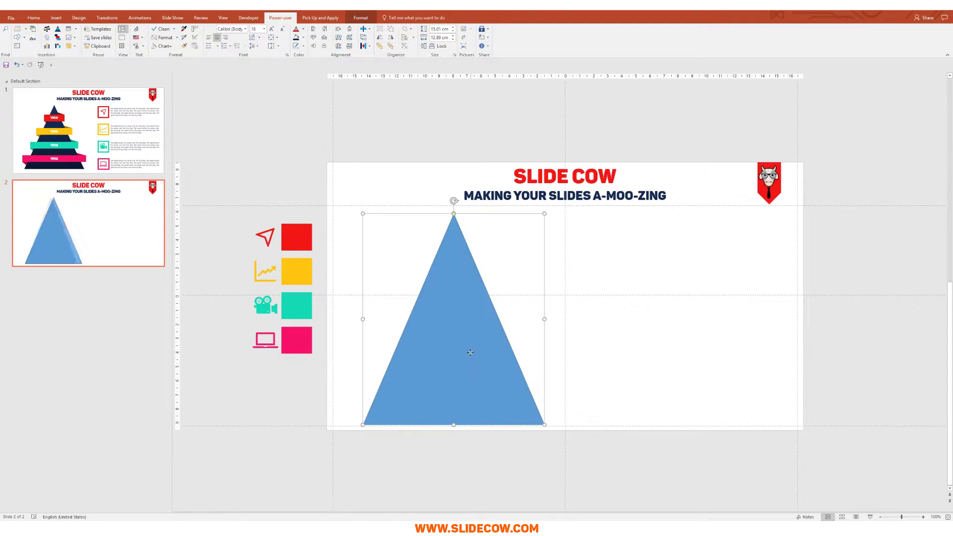
Set the blue triangle's shape outline to No Outline.
click(589, 357)
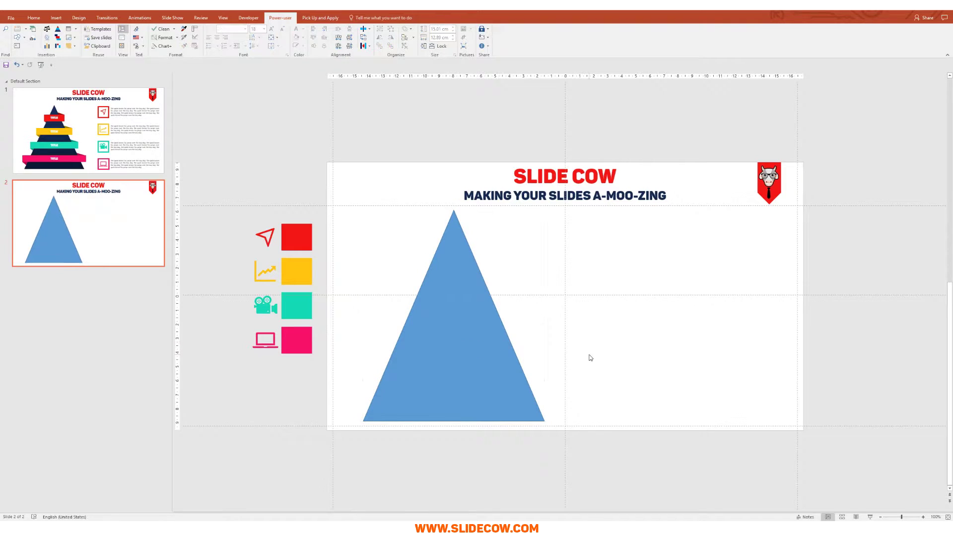
click(459, 342)
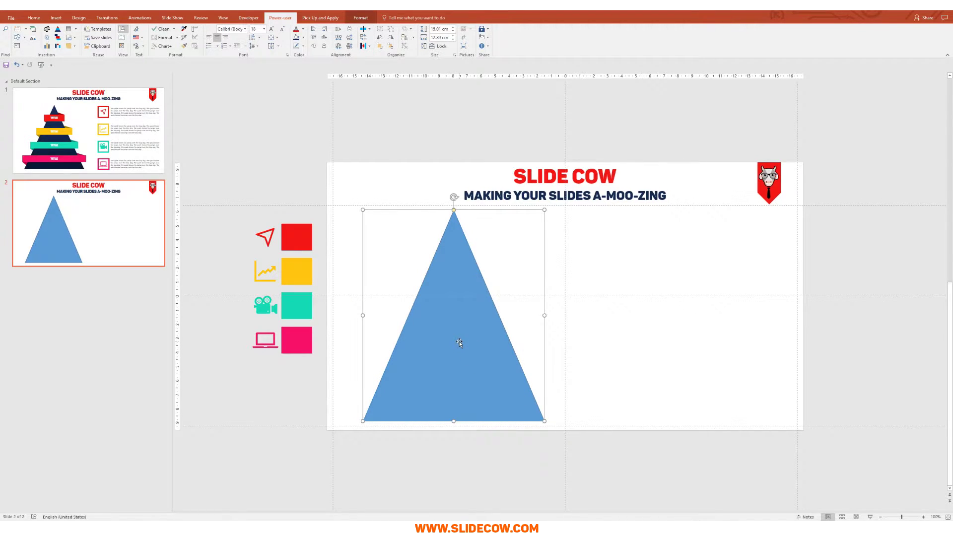
click(357, 18)
click(274, 38)
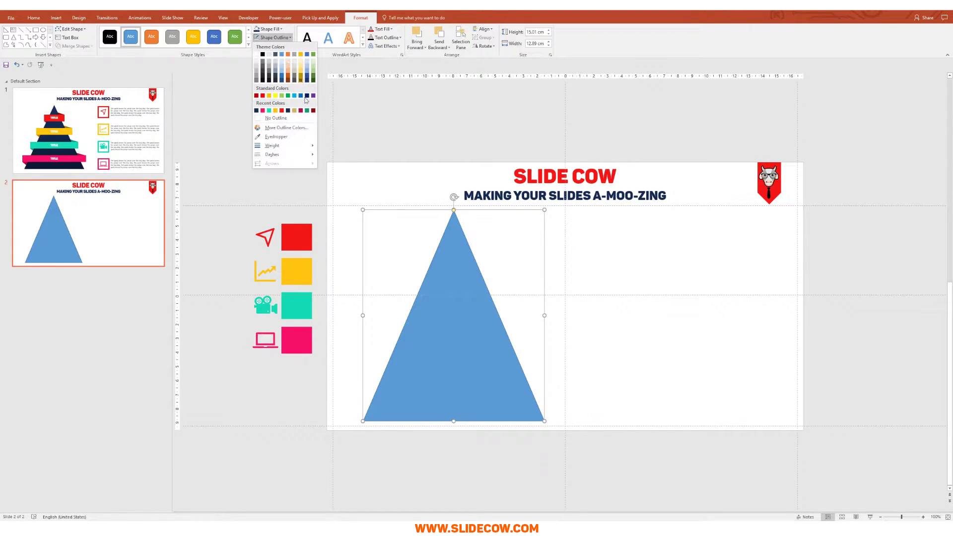
click(295, 122)
Compare with slide 1's pyramid, then return to slide 2 with the triangle selected.
click(647, 296)
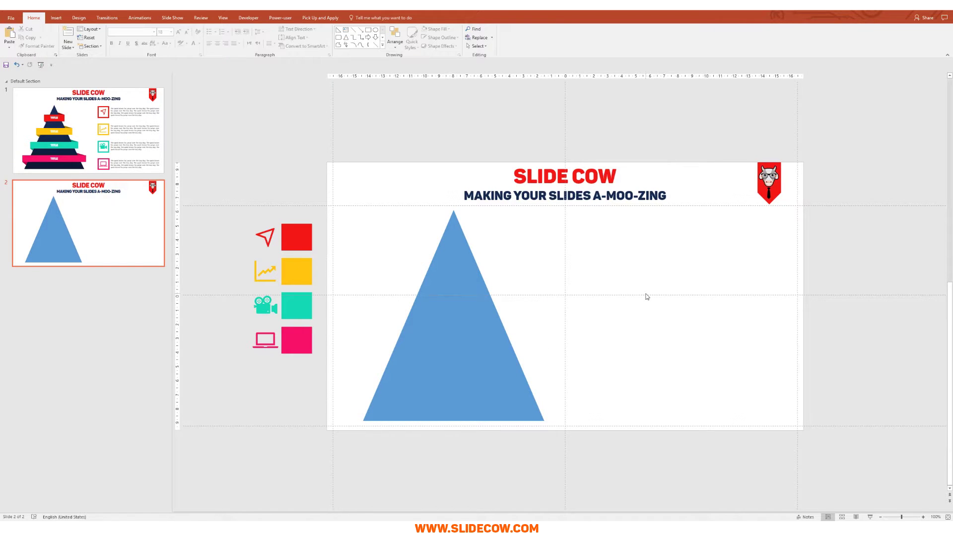
click(453, 296)
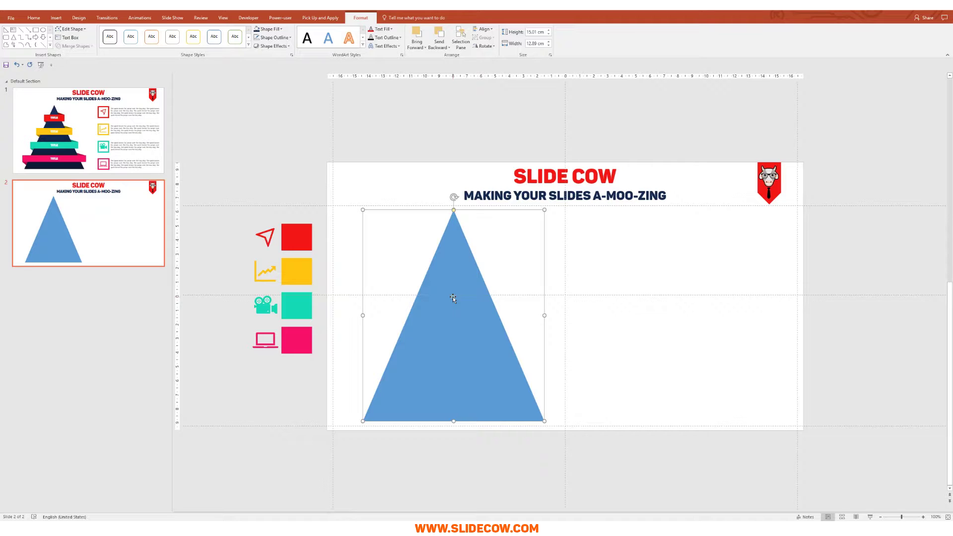
click(98, 131)
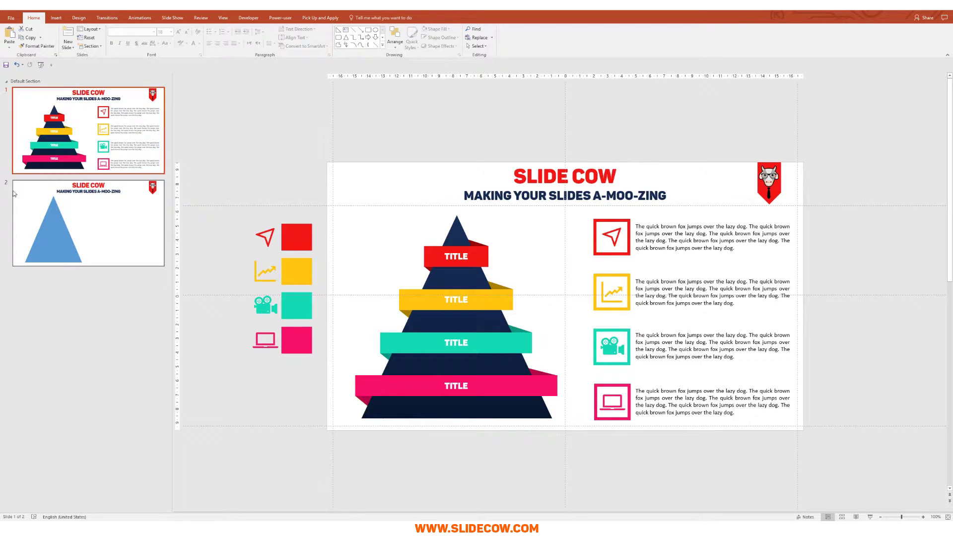
click(88, 212)
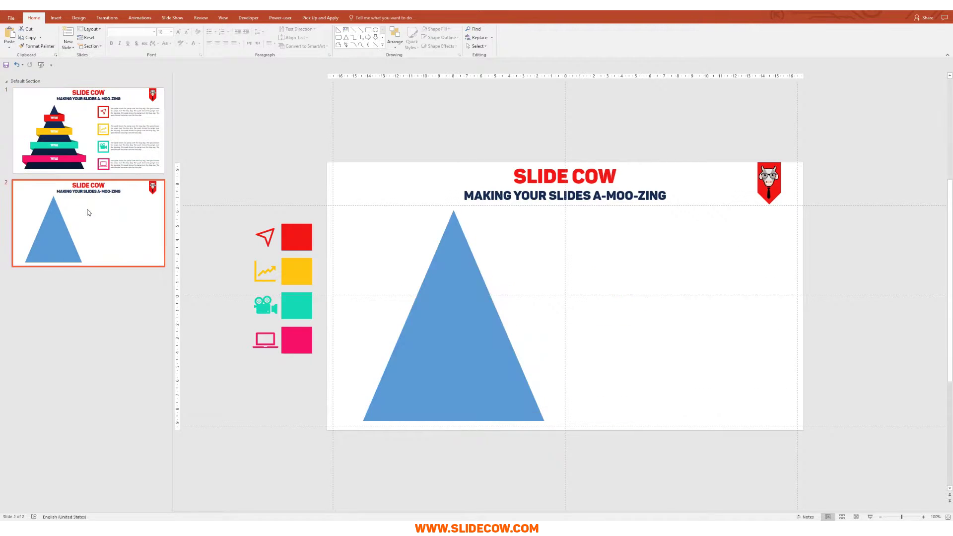
click(449, 288)
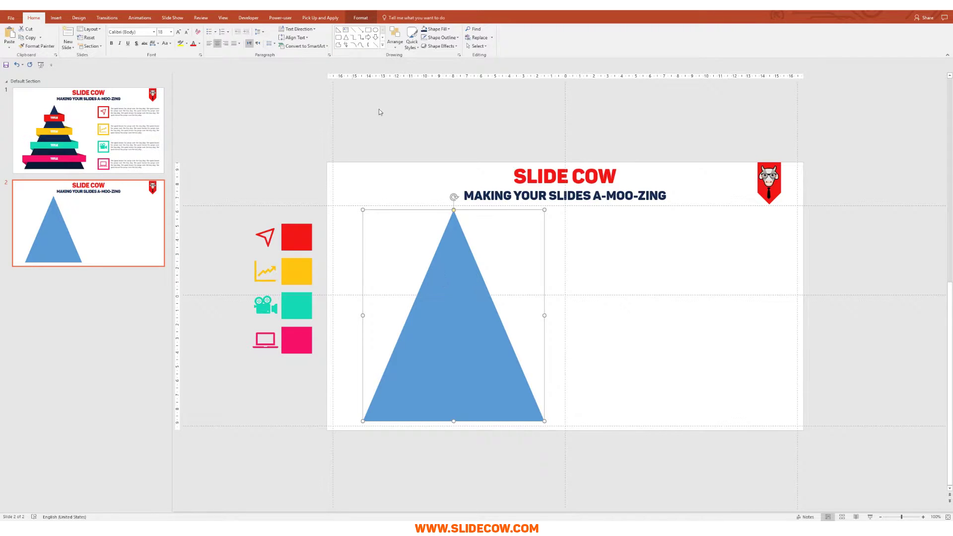
Fill the triangle navy, then apply the grey Linear Up gradient fill.
click(361, 17)
click(276, 30)
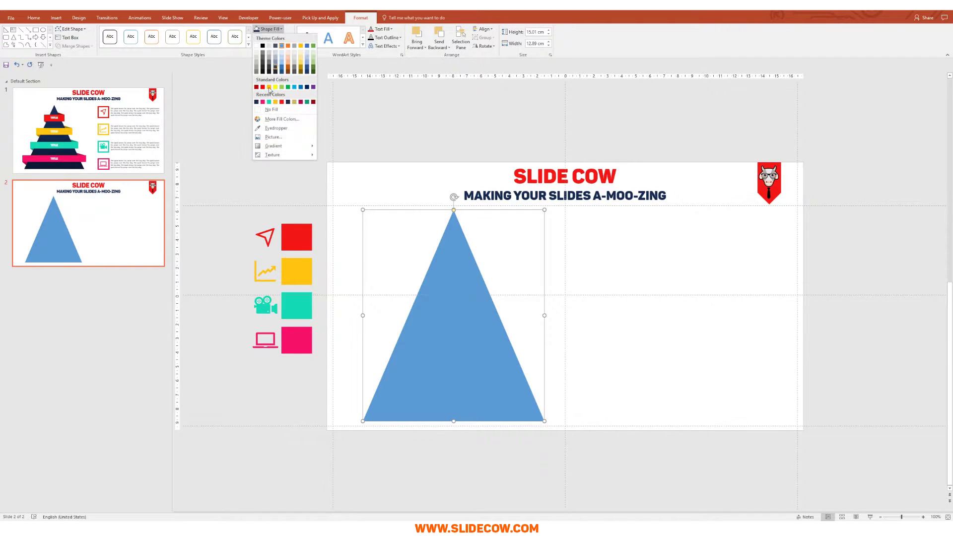
click(257, 101)
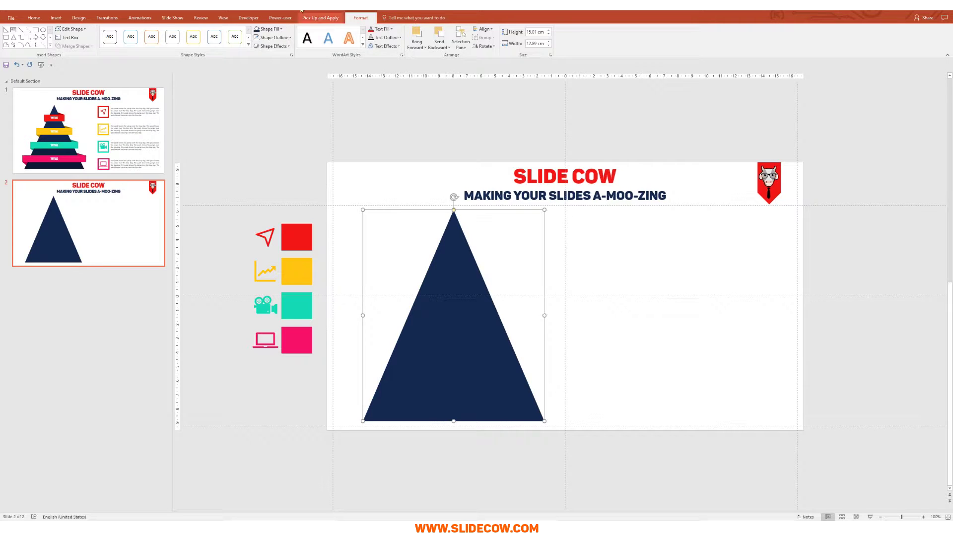
click(280, 31)
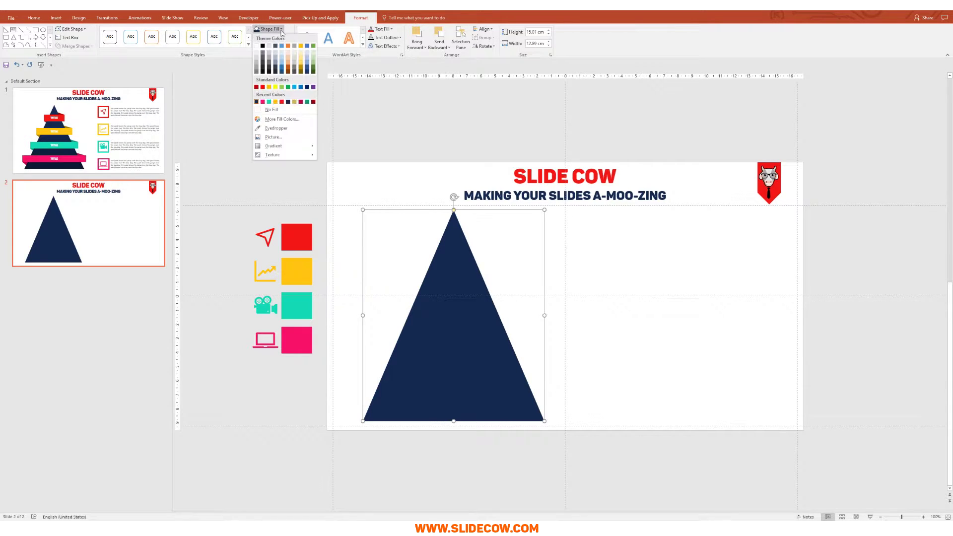
mouse_move(302, 146)
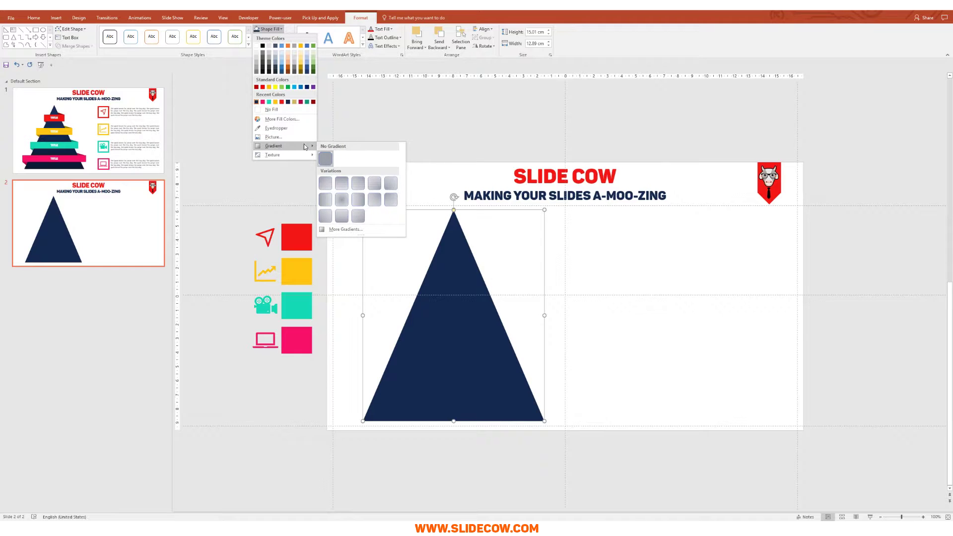
click(342, 219)
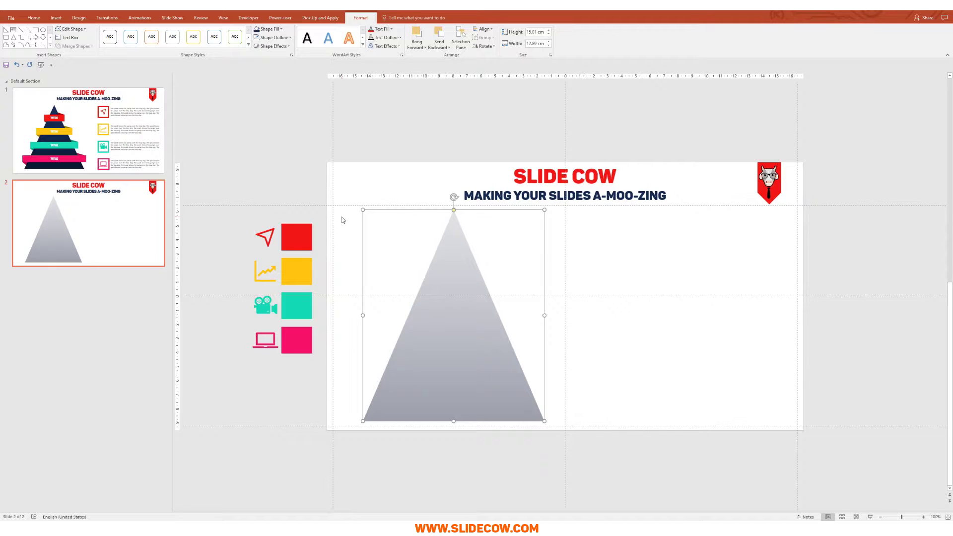
click(281, 29)
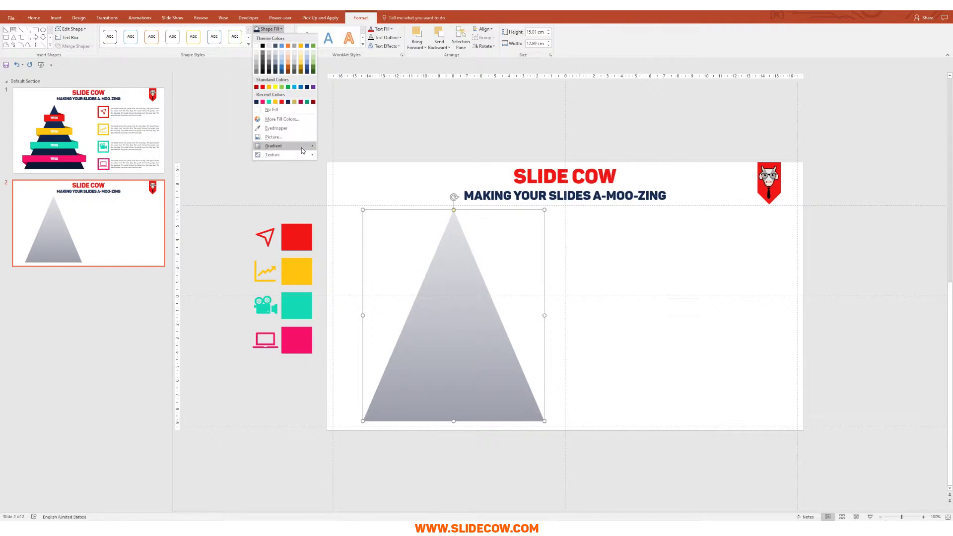
In More Gradients, set the first gradient stop to black.
mouse_move(301, 147)
click(366, 231)
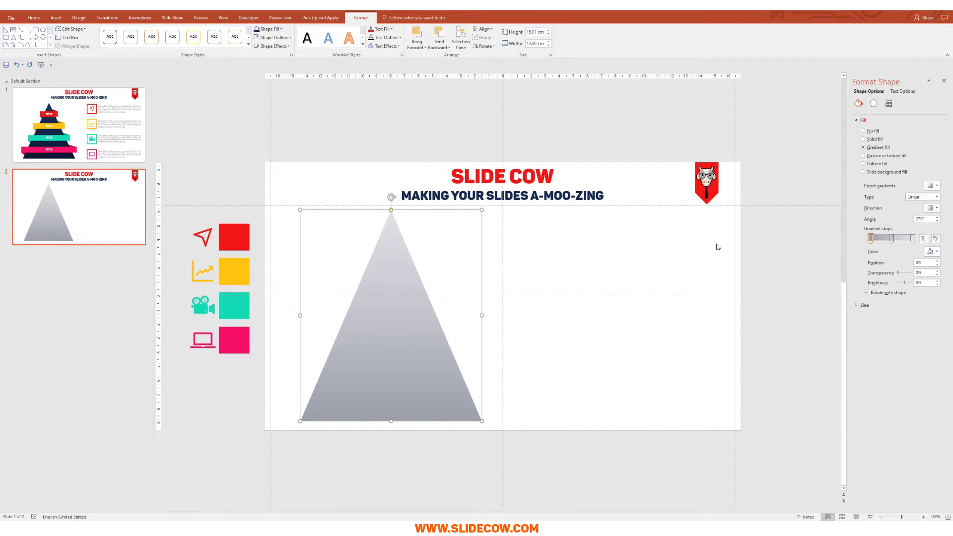
click(871, 239)
click(932, 251)
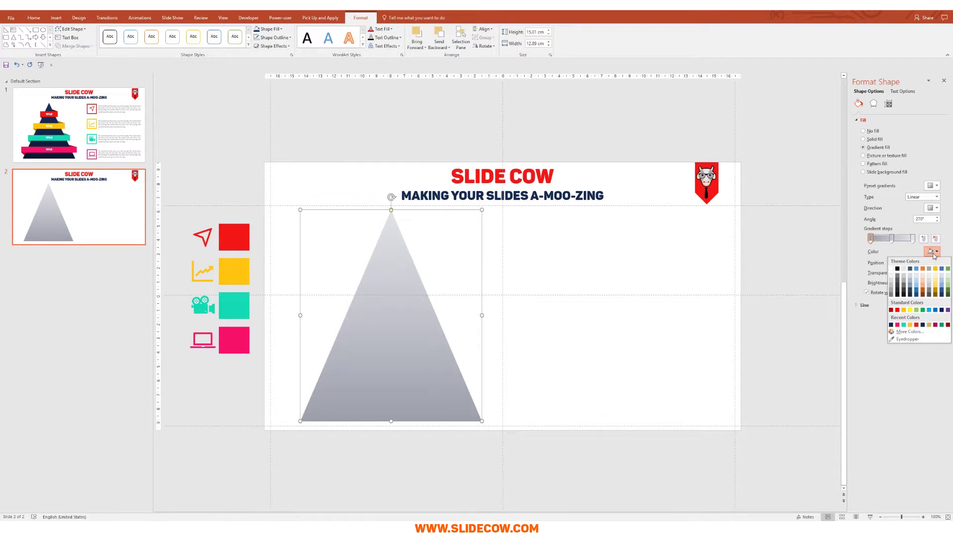
click(897, 269)
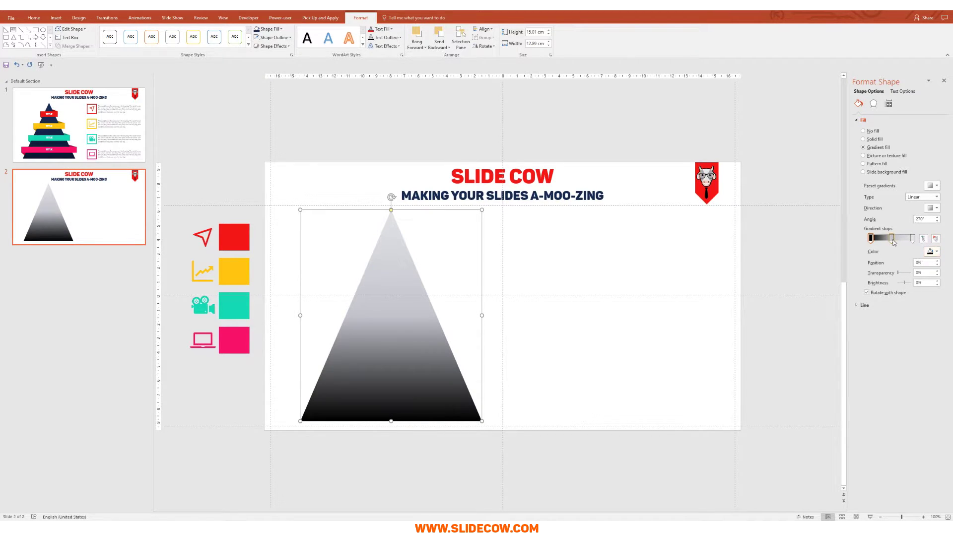
Delete the middle gradient stop and make the last stop navy.
click(934, 239)
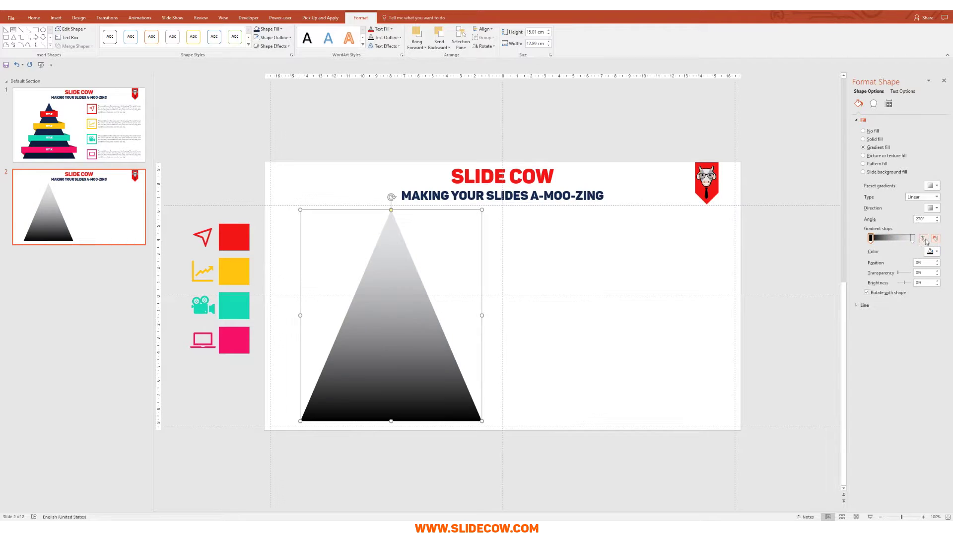
click(912, 238)
click(932, 251)
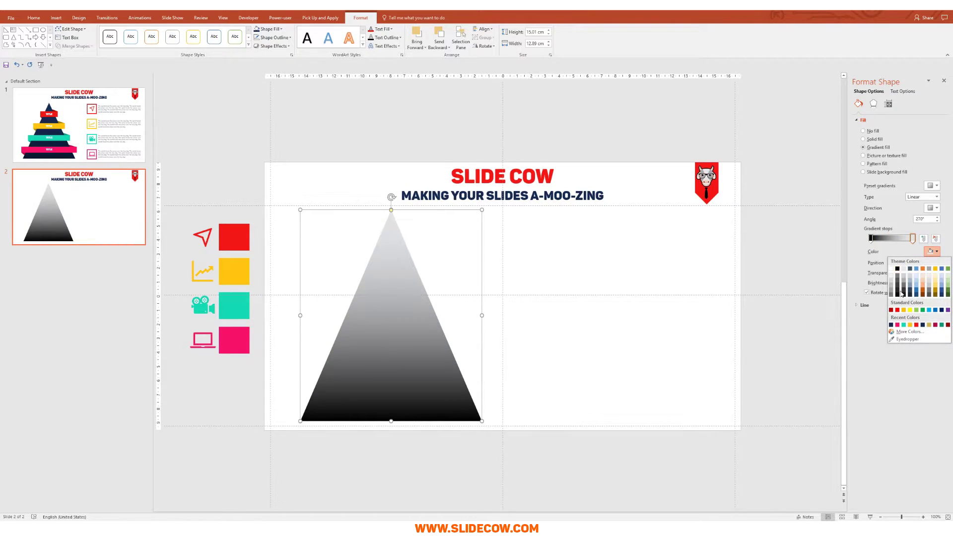
click(891, 325)
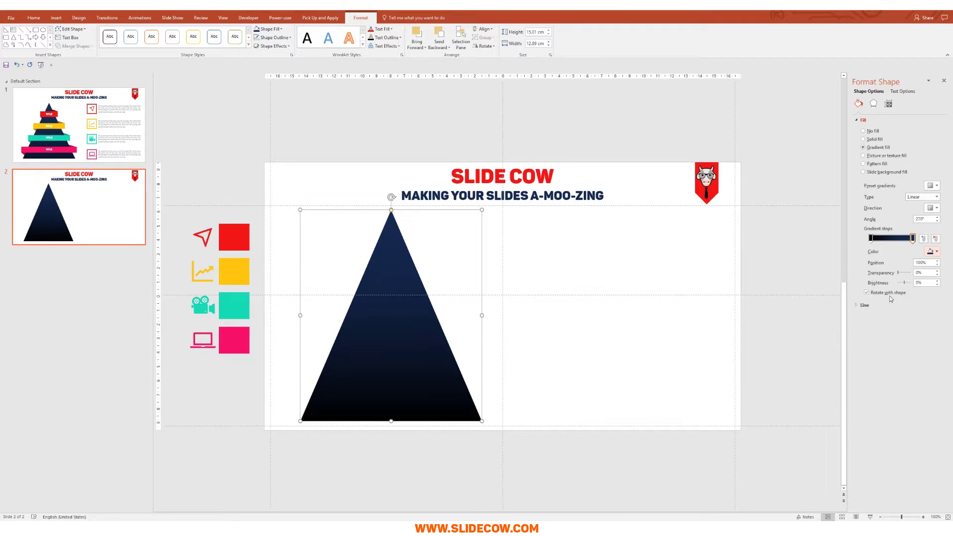
click(800, 327)
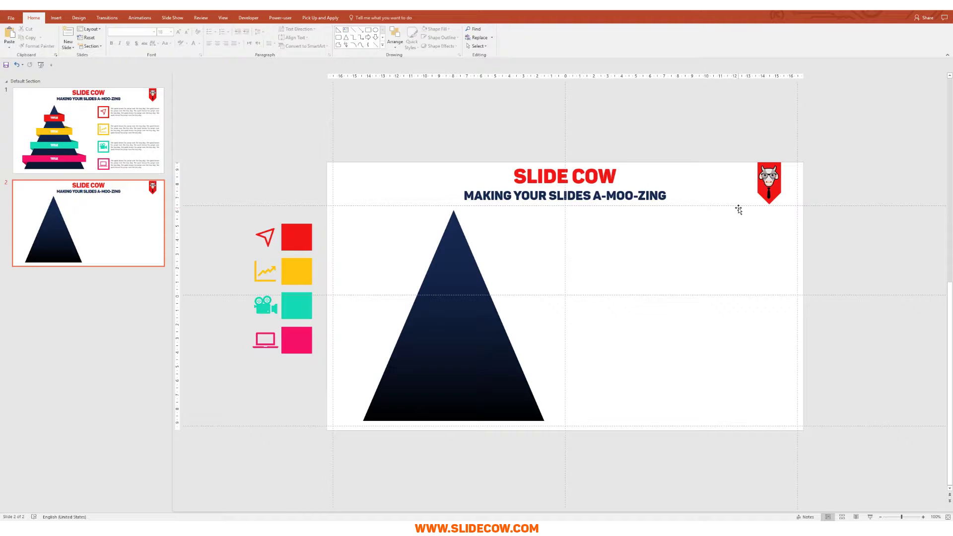
Draw a light blue rectangle bar across the upper part of the triangle.
key(alt+y)
key(1)
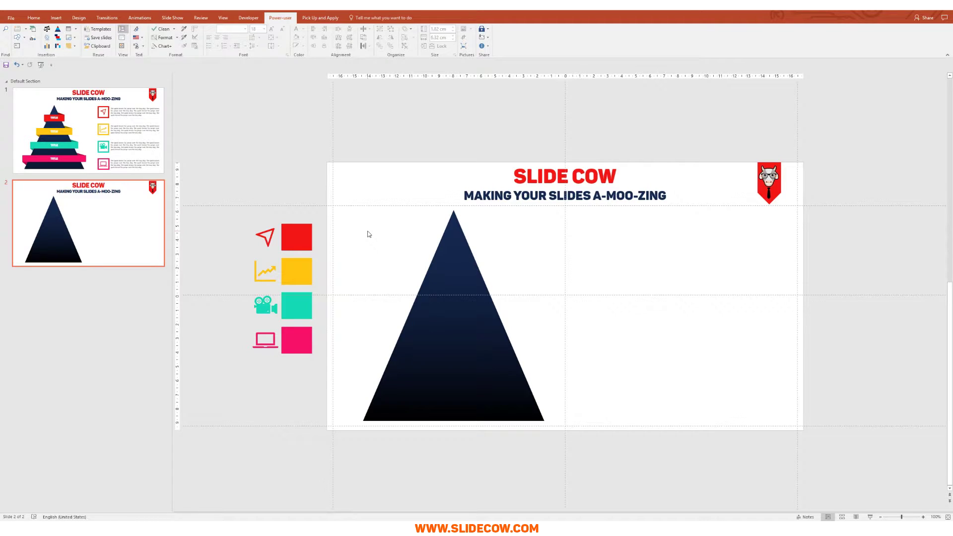
click(58, 21)
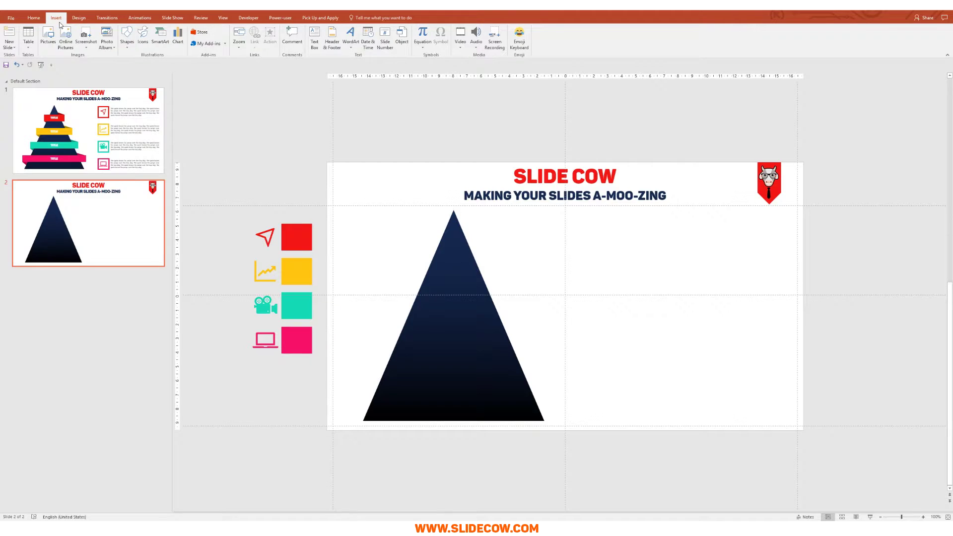
click(128, 36)
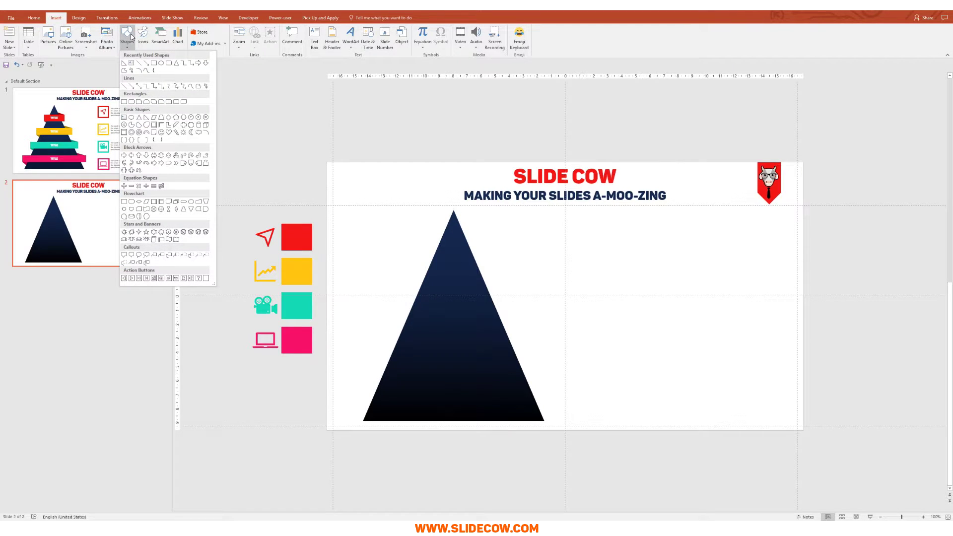
click(125, 103)
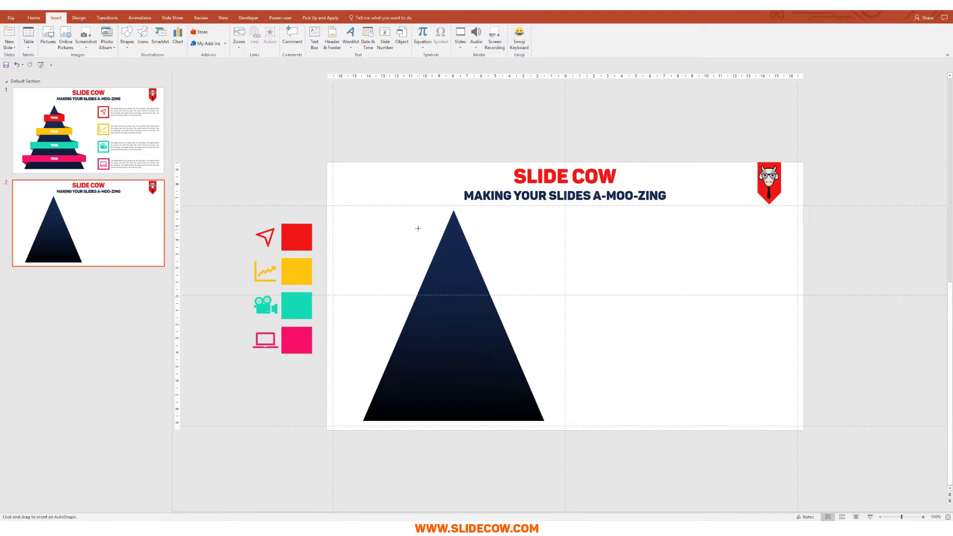
drag(421, 233, 459, 257)
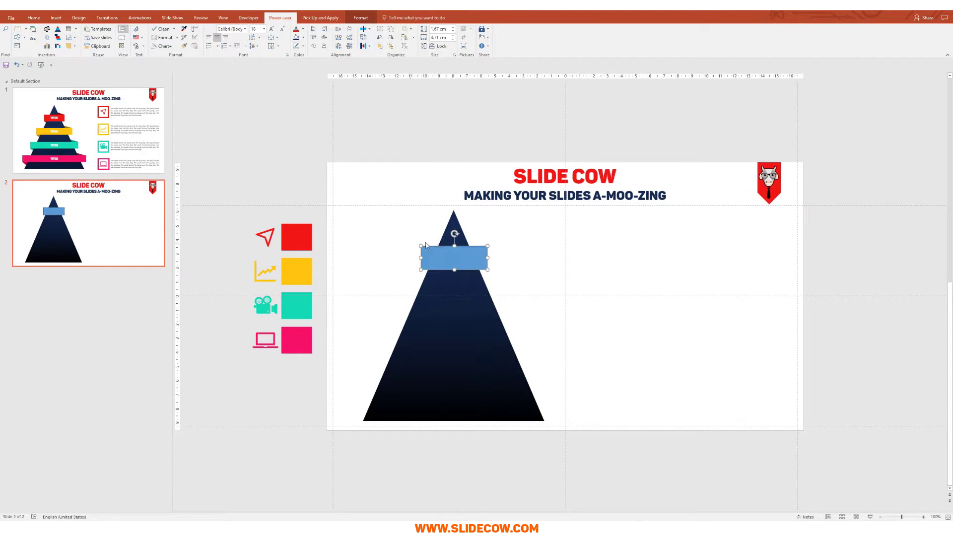
drag(445, 256, 448, 259)
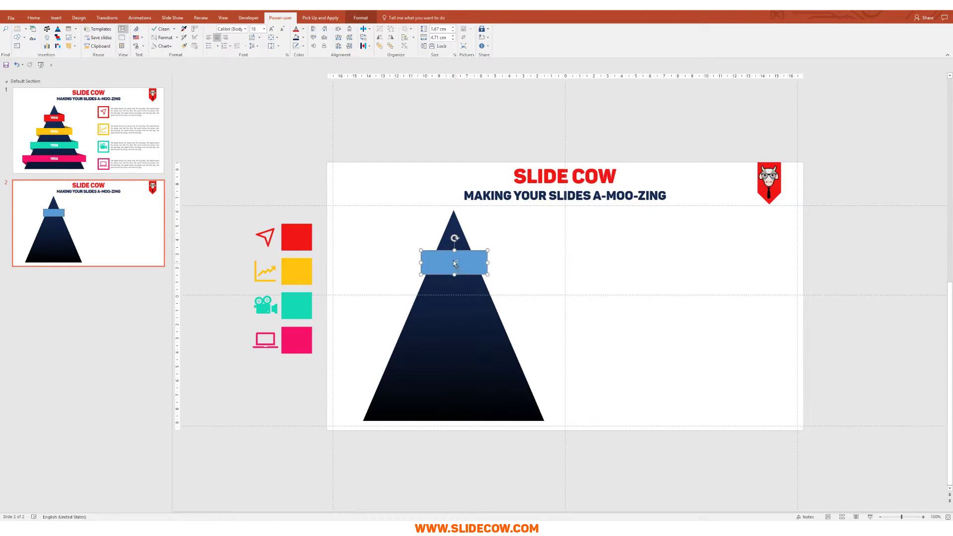
Copy the bar down to make four stacked bars and select them with the triangle.
drag(455, 264, 461, 395)
click(377, 249)
drag(377, 249, 511, 421)
drag(453, 266, 454, 267)
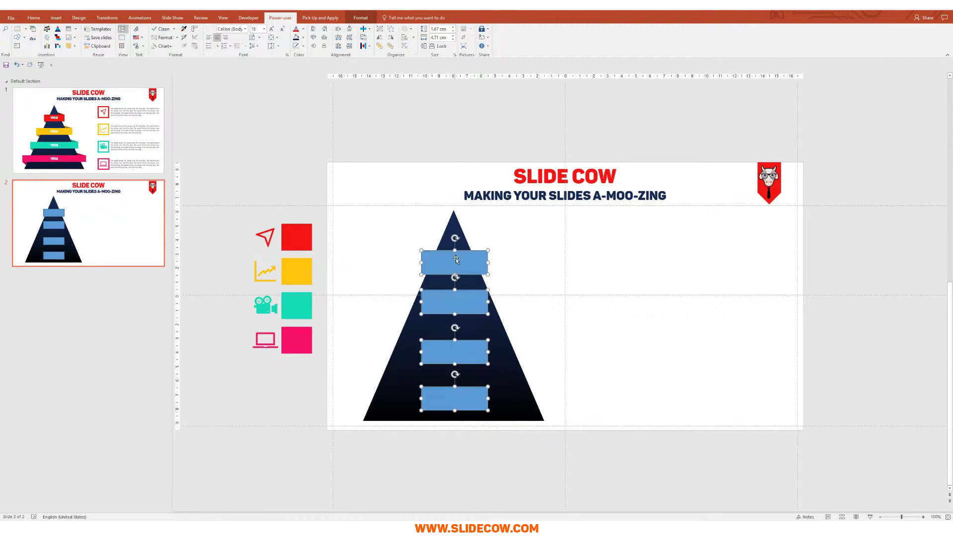
shift+click(450, 229)
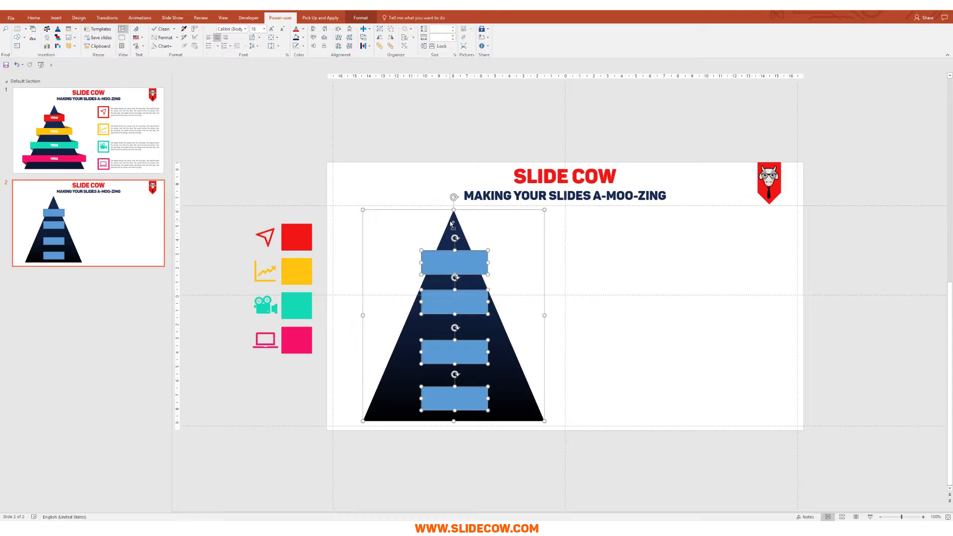
click(33, 18)
Align Center the four bars and the triangle.
click(395, 37)
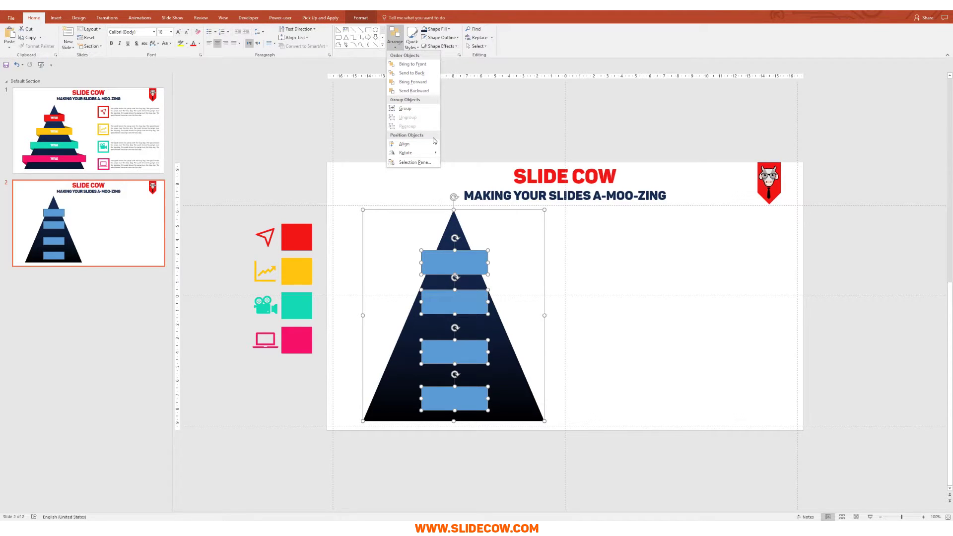
mouse_move(430, 144)
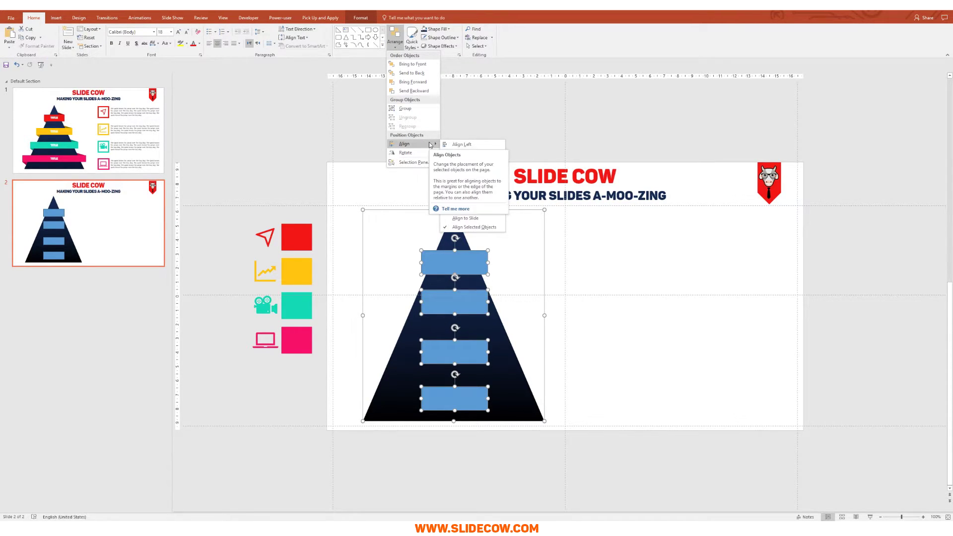
click(472, 153)
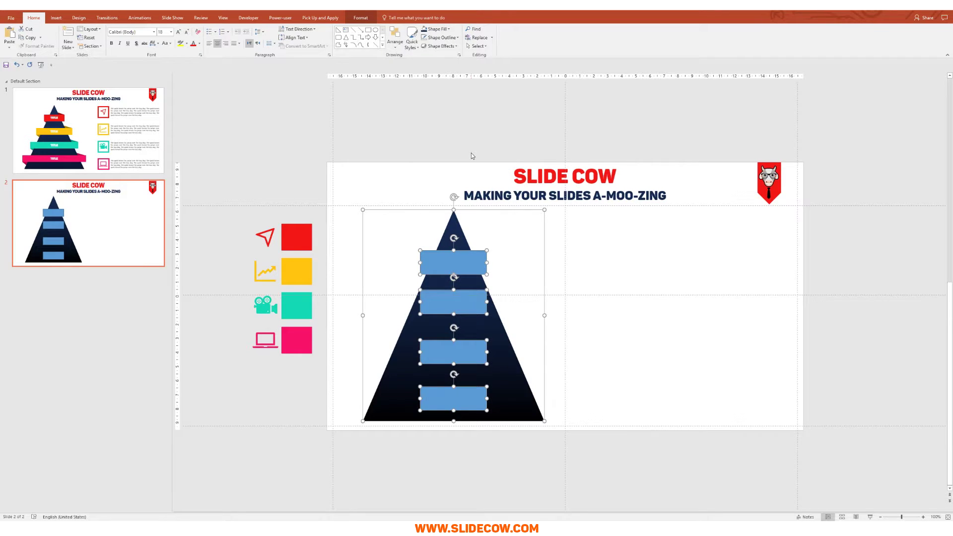
click(613, 251)
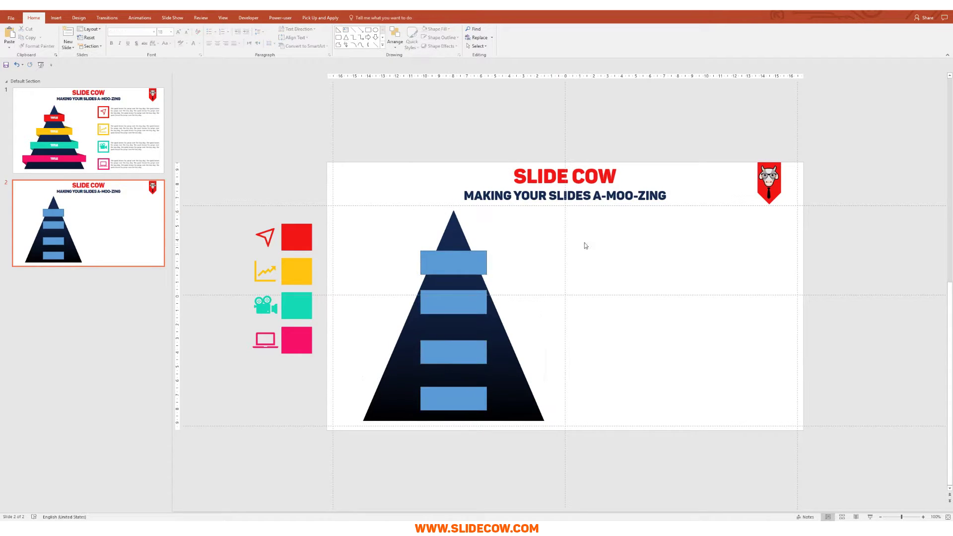
Distribute the four blue bars vertically with equal gaps.
click(469, 260)
shift+click(469, 303)
shift+click(471, 352)
shift+click(474, 409)
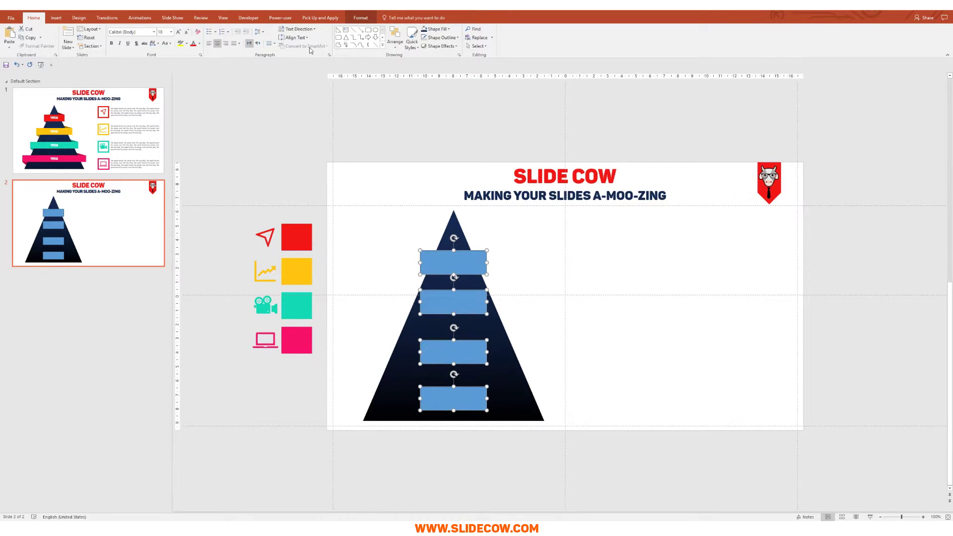
click(395, 39)
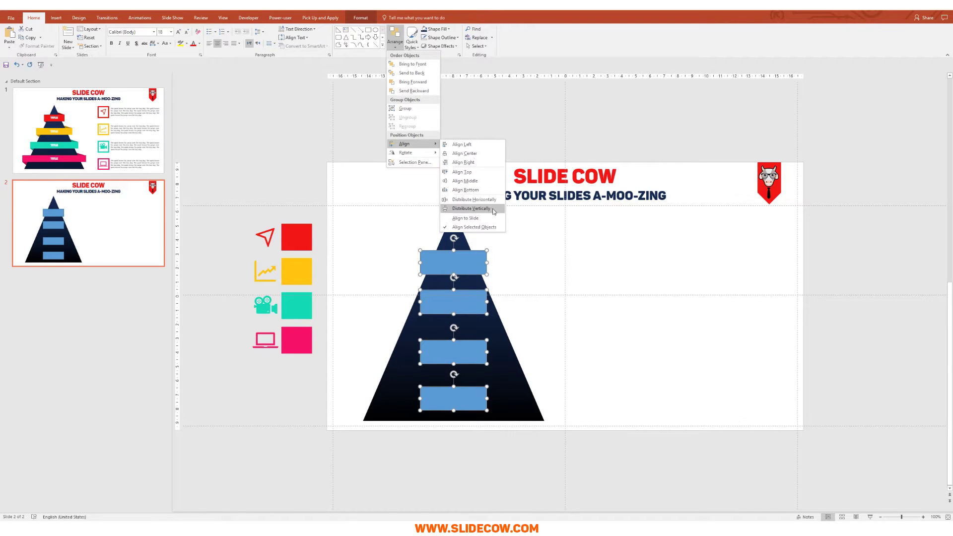
click(493, 211)
click(558, 278)
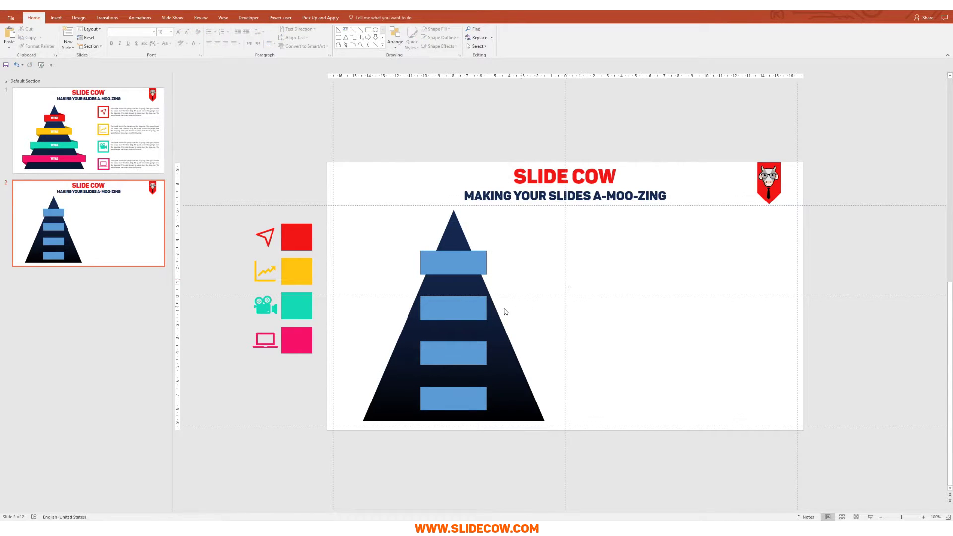
Widen the second bar symmetrically with Shift+Right three times.
click(476, 311)
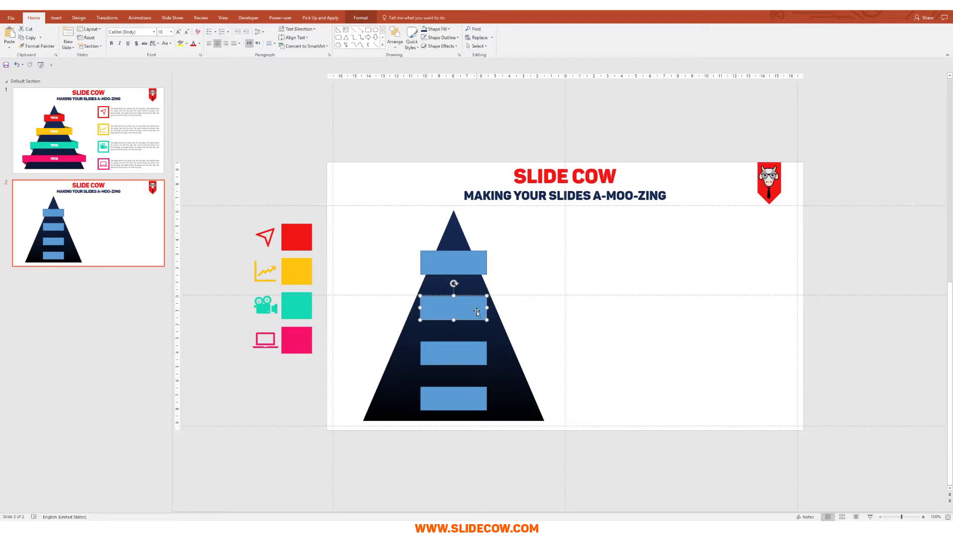
key(shift+Right)
key(shift+Right)
key(shift+Right)
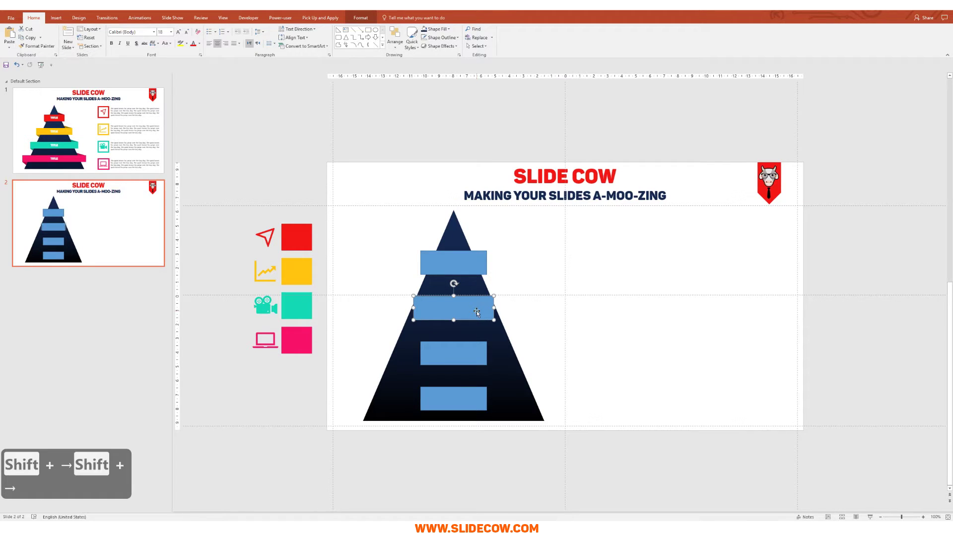
key(shift+Right)
key(shift+Right)
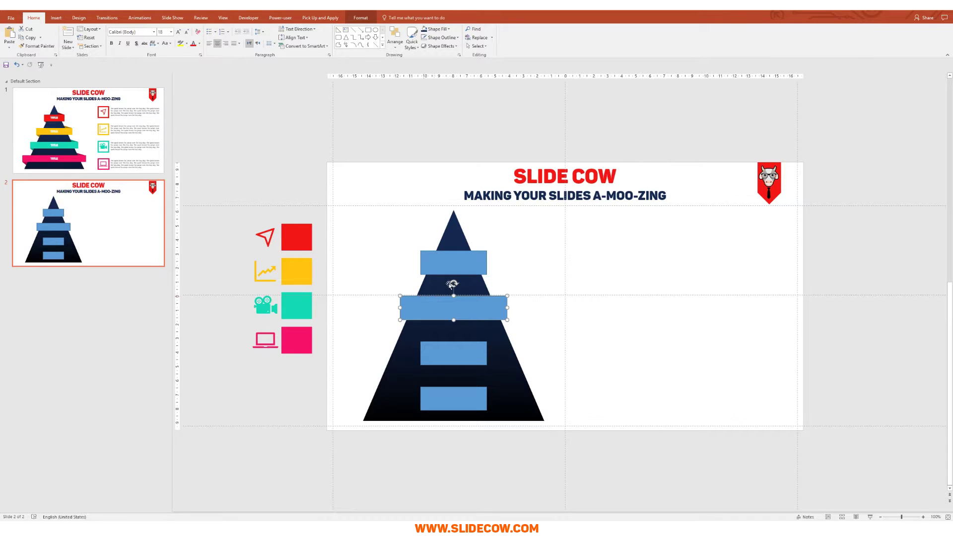
click(531, 325)
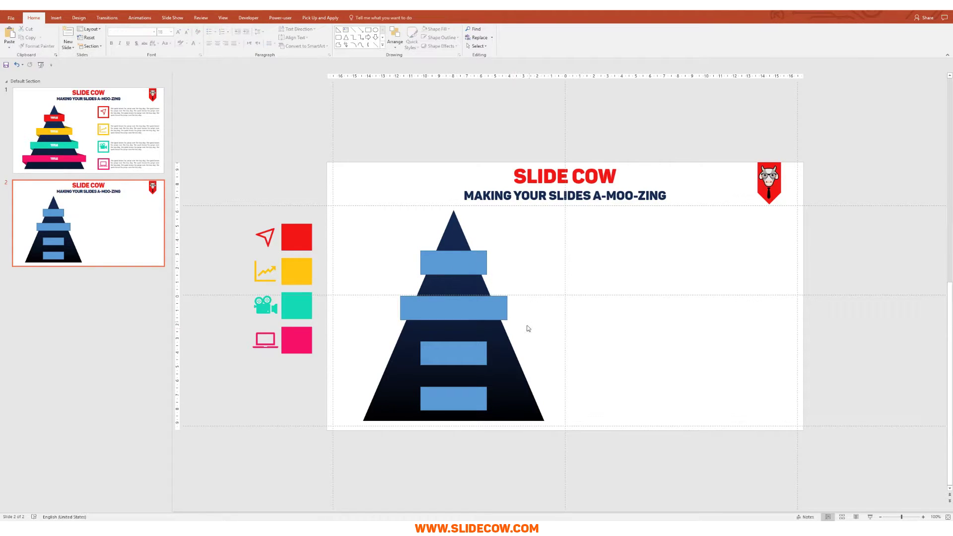
click(454, 310)
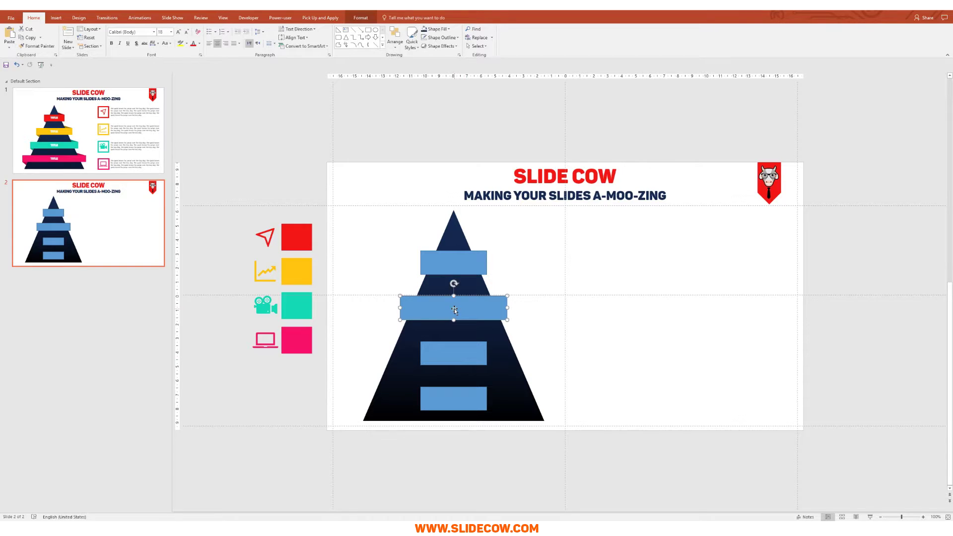
key(shift+Right)
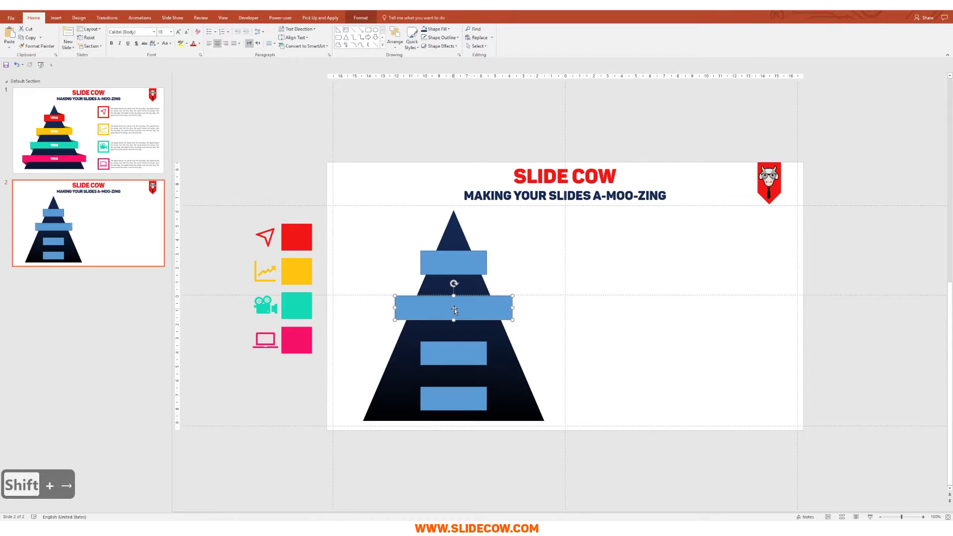
Widen the third bar and make the bottom bar overhang the triangle's base.
click(453, 352)
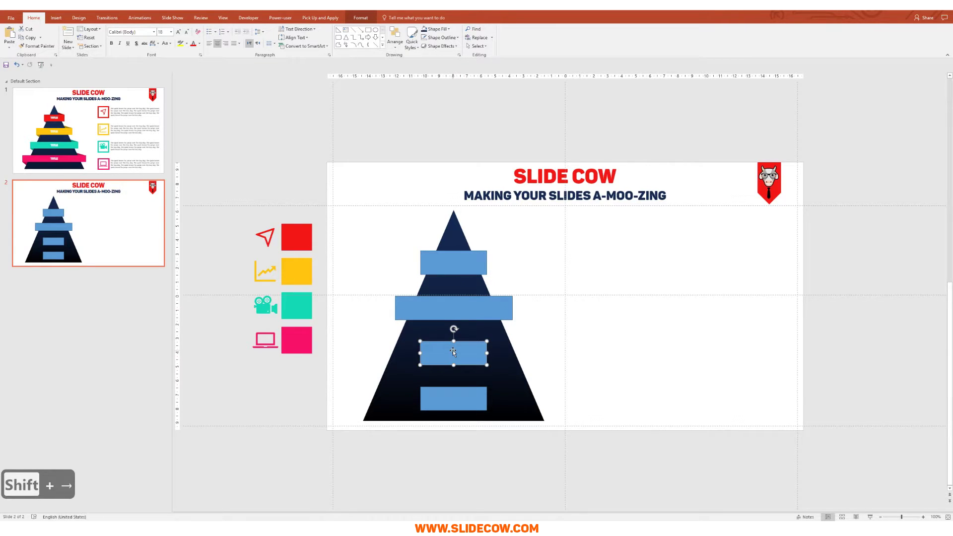
key(shift+Right)
key(shift+Right)
key(shift+Right)
key(shift+Right)
key(shift+Right)
key(shift+Right)
key(shift+Right)
key(shift+Right)
key(shift+Right)
key(shift+Right)
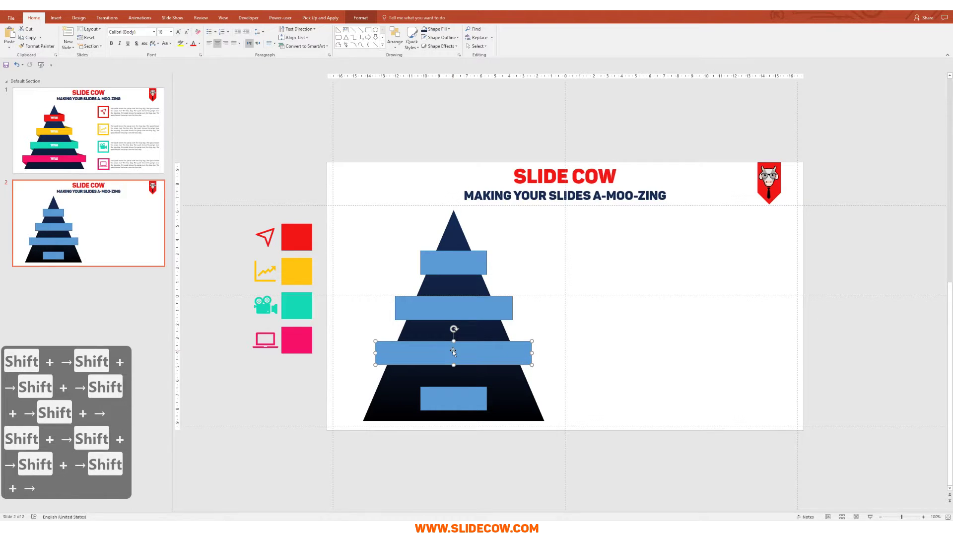
click(452, 402)
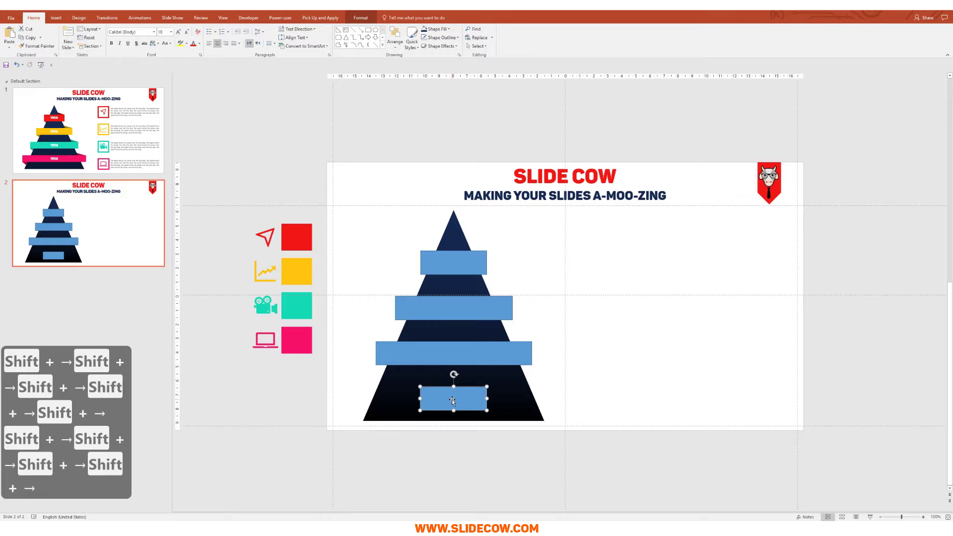
key(shift+Right)
key(shift+Right)
key(shift+Right)
key(shift+Right)
key(shift+Right)
key(shift+Right)
key(shift+Right)
key(shift+Right)
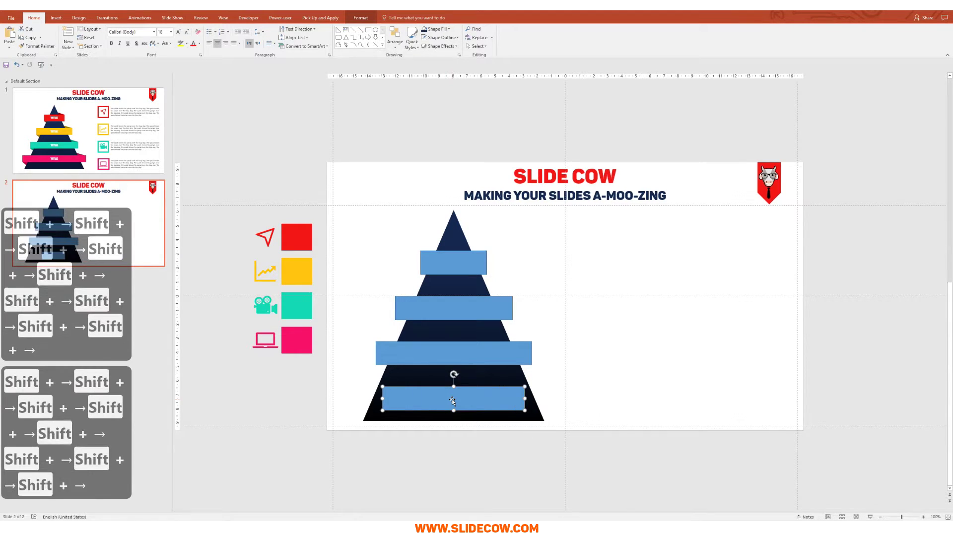
key(shift+Right)
key(shift+Right)
key(shift+Right)
key(shift+Right)
key(shift+Right)
key(shift+Right)
key(shift+Right)
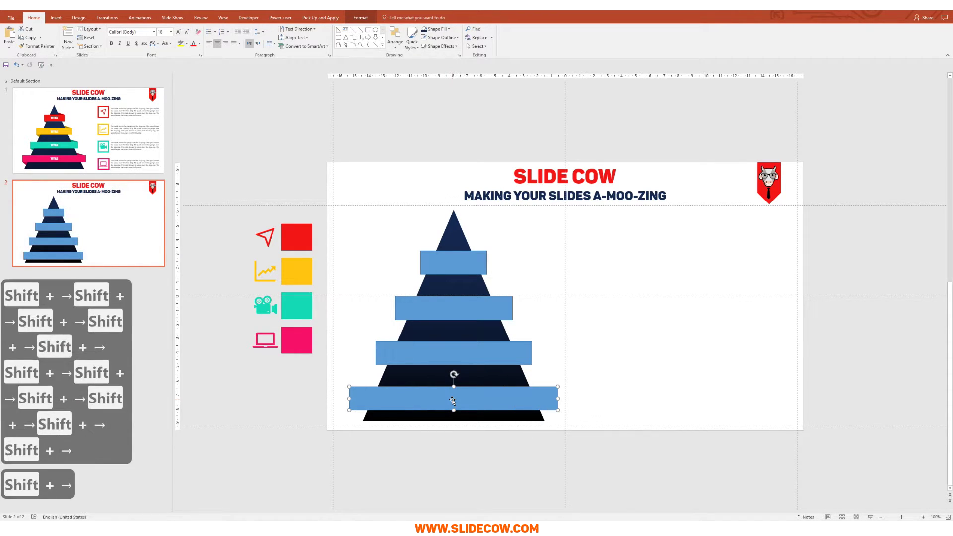
key(shift+Left)
key(shift+Left)
key(Escape)
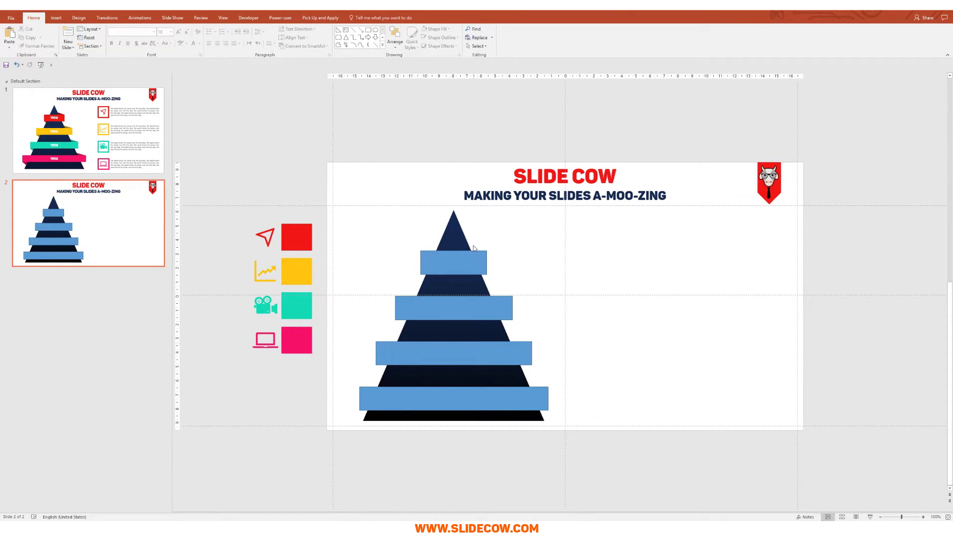
Set all four blue bands' shape outline to No Outline.
click(460, 265)
shift+click(484, 308)
shift+click(498, 354)
shift+click(511, 396)
click(361, 18)
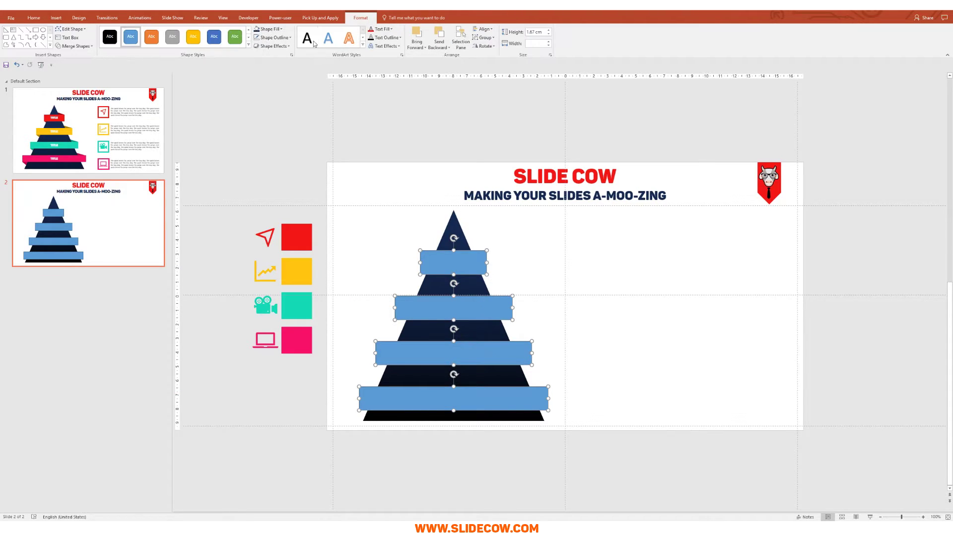
click(274, 38)
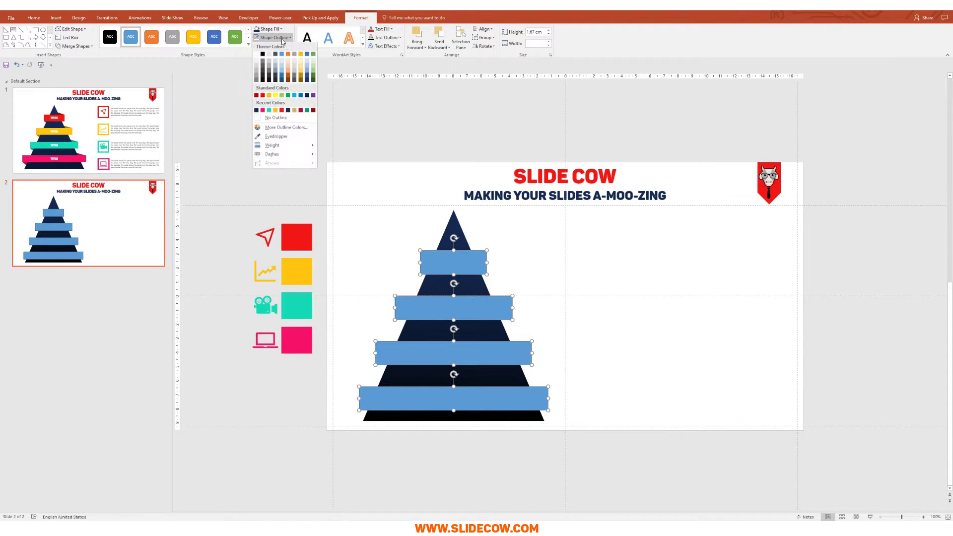
click(278, 119)
Compare with slide 1's finished pyramid, then return to slide 2.
click(652, 341)
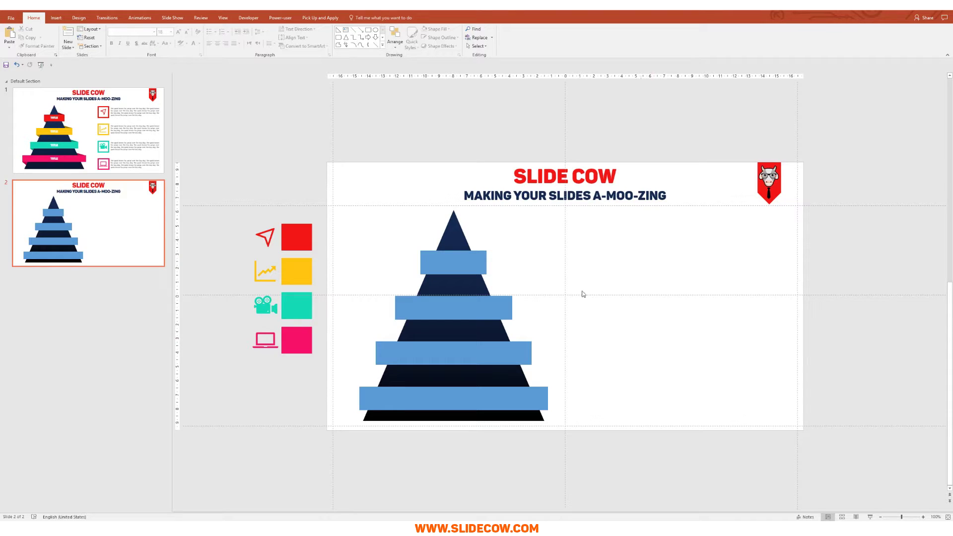
click(168, 172)
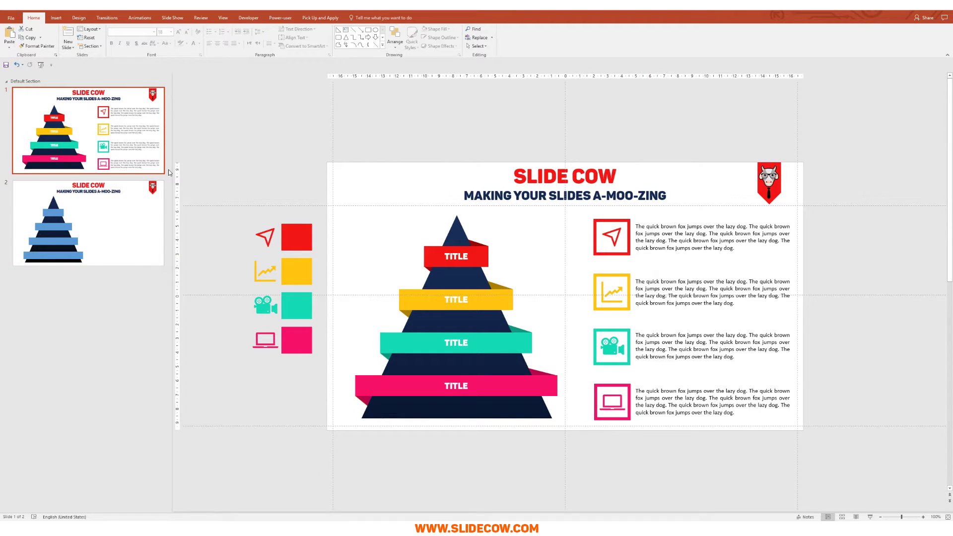
key(Down)
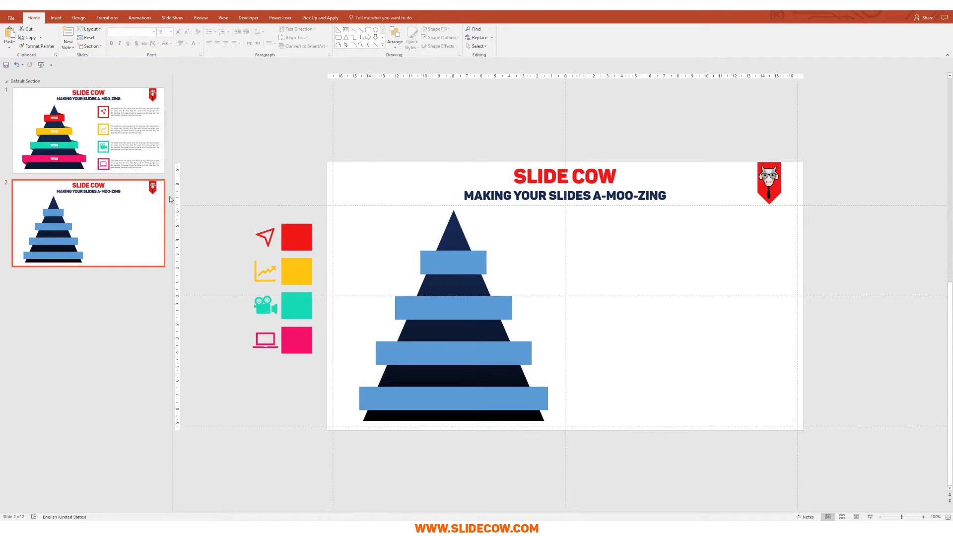
Draw a right triangle beside the pyramid.
click(55, 18)
click(127, 36)
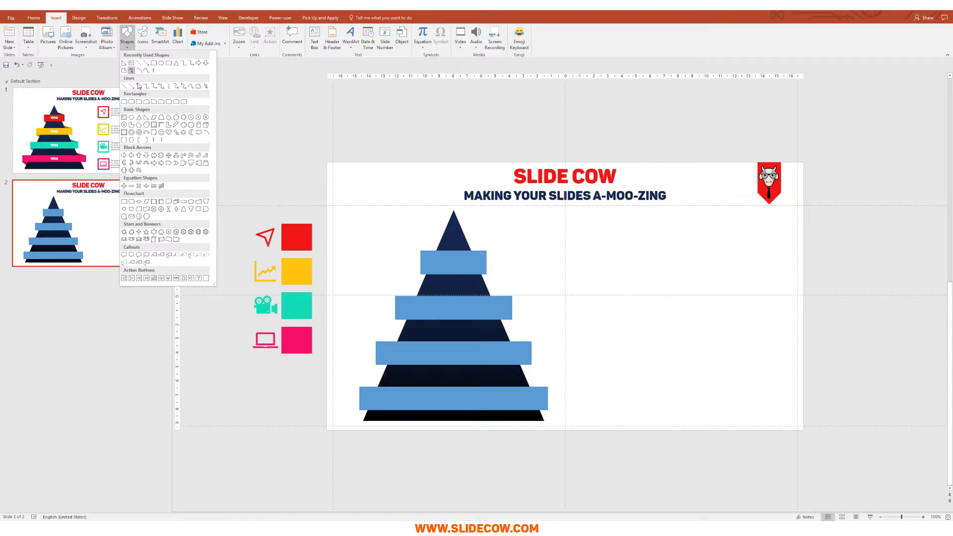
click(146, 120)
drag(620, 278, 558, 243)
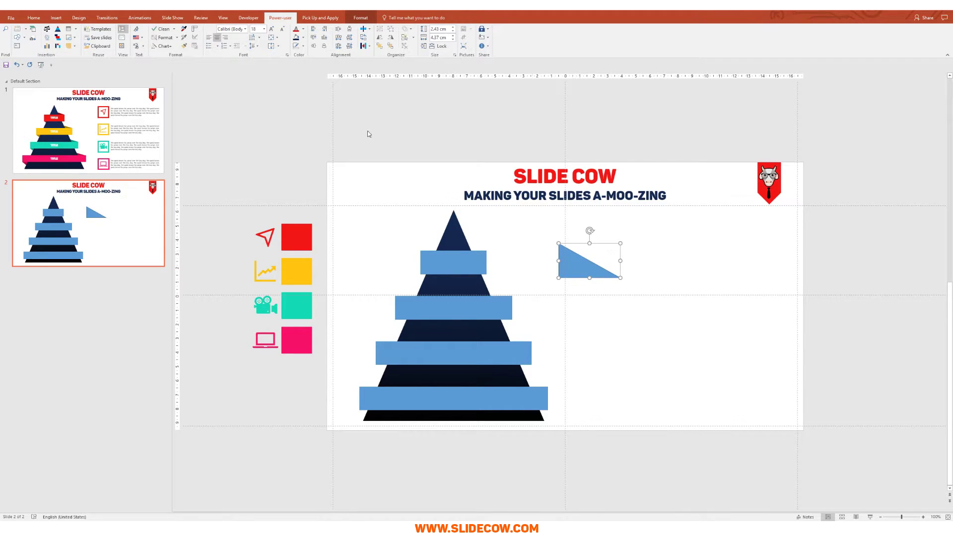
Make the right triangle orange with no outline and move it onto the pyramid's top.
click(361, 18)
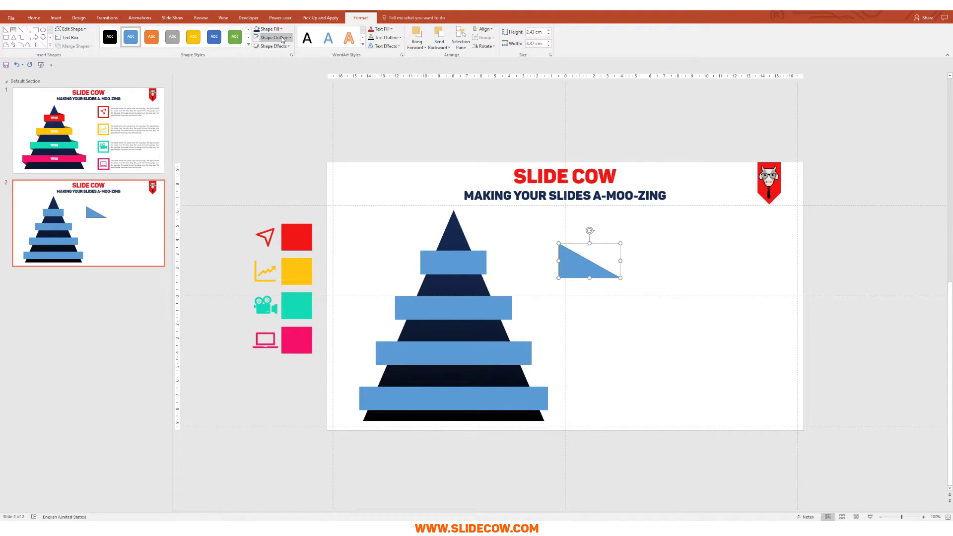
click(282, 38)
click(296, 118)
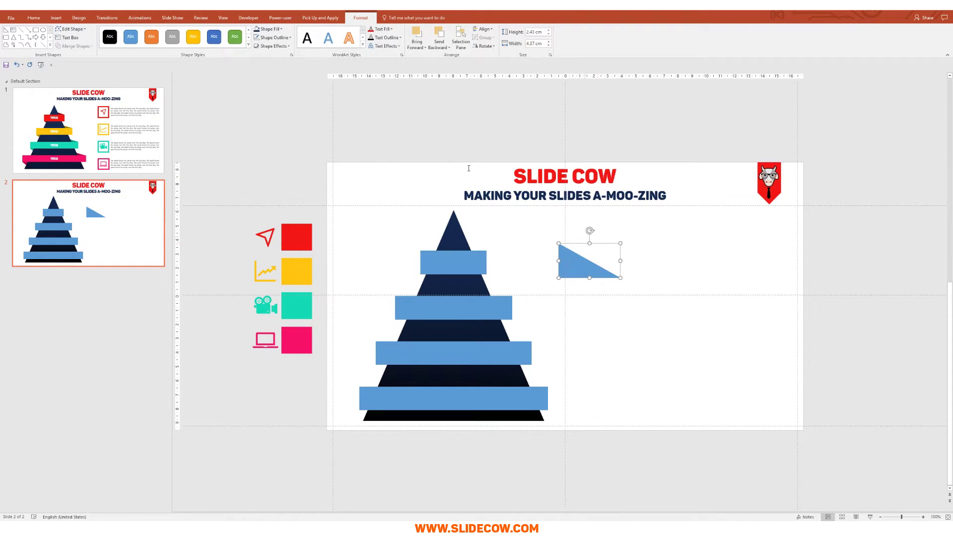
click(281, 29)
click(289, 52)
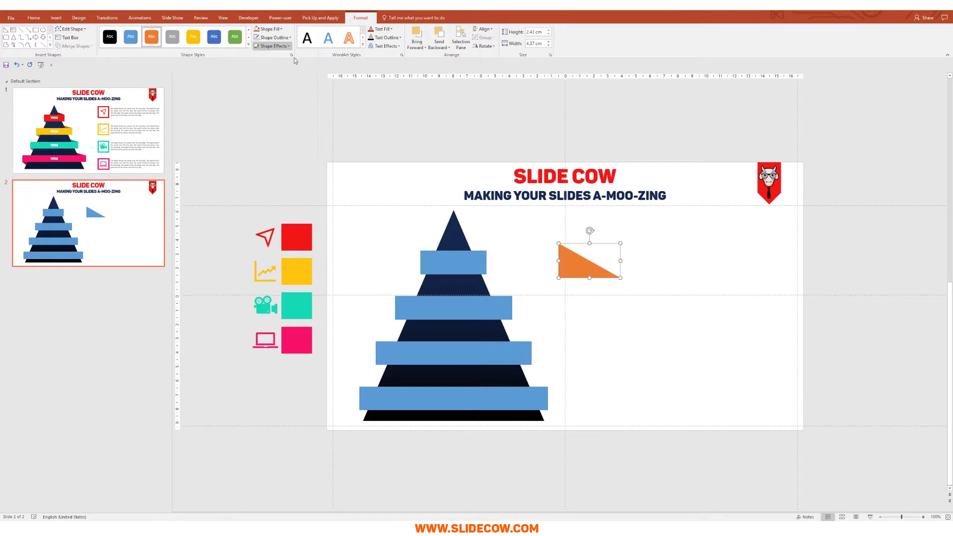
drag(583, 269, 450, 242)
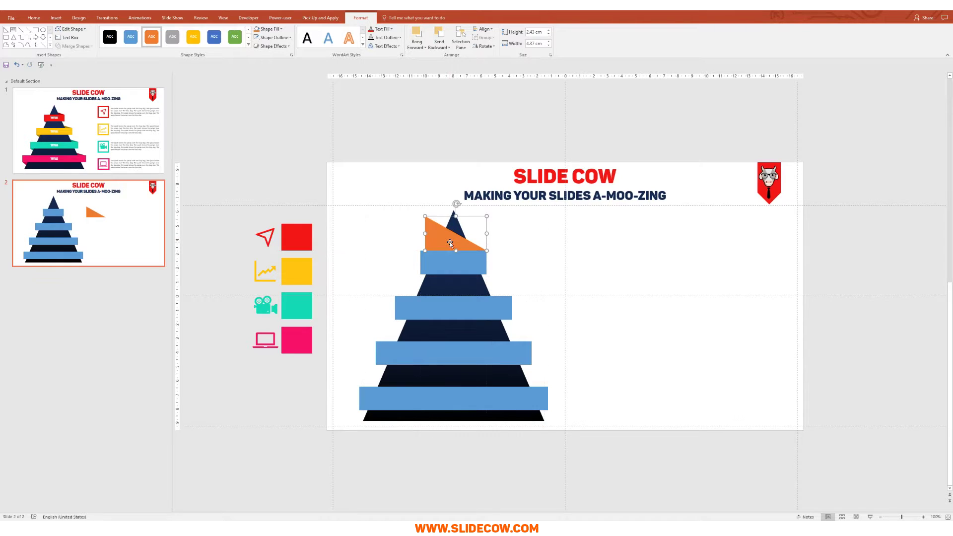
Resize the orange triangle to about 1 cm by 2.70 cm.
ctrl+scroll(450, 242, up, 10)
drag(564, 225, 563, 300)
drag(442, 335, 532, 335)
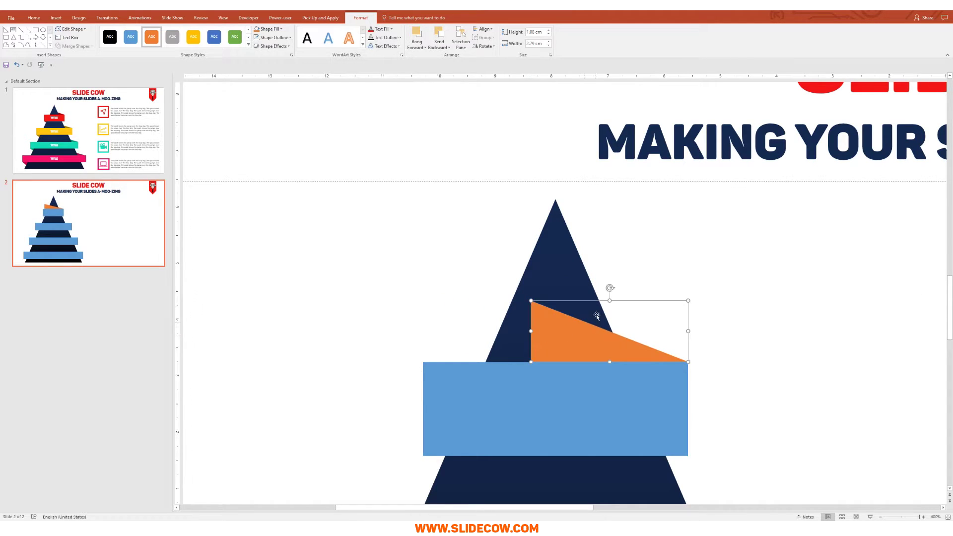
drag(610, 303, 610, 305)
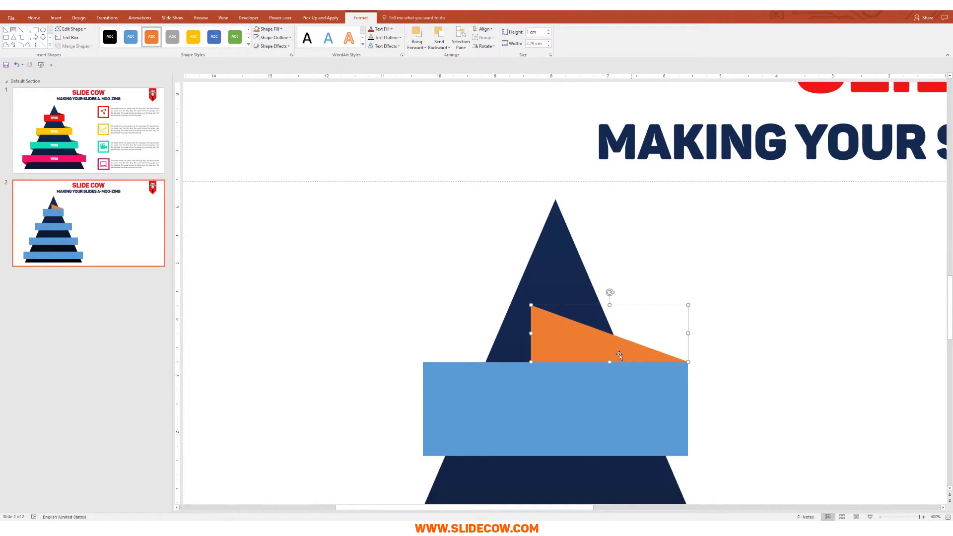
Send the orange triangle to back behind the navy pyramid.
right_click(598, 338)
click(627, 415)
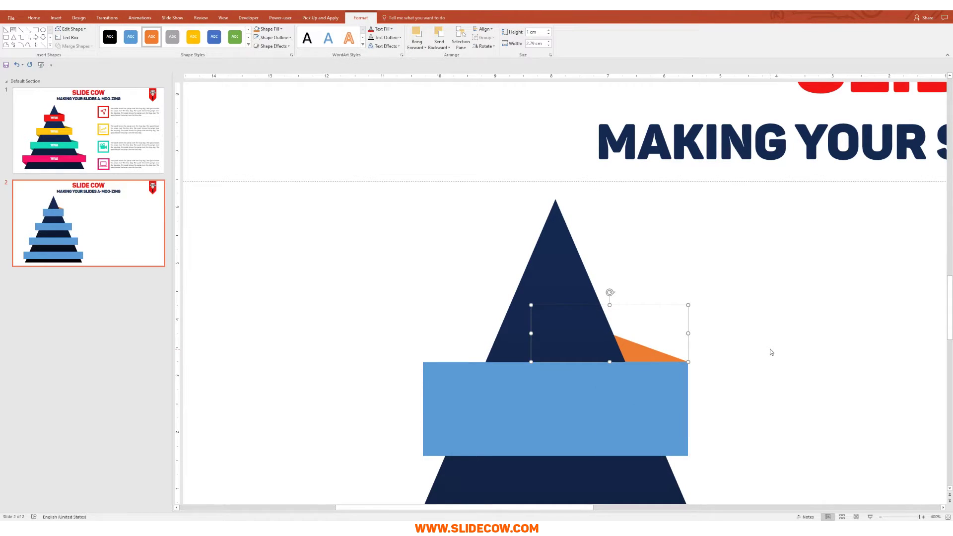
click(734, 399)
click(633, 352)
key(Escape)
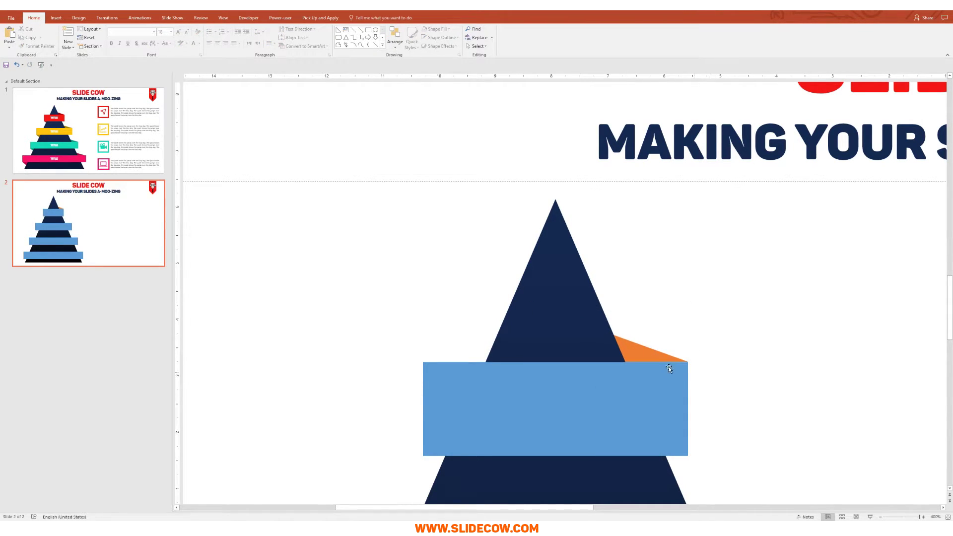
click(655, 356)
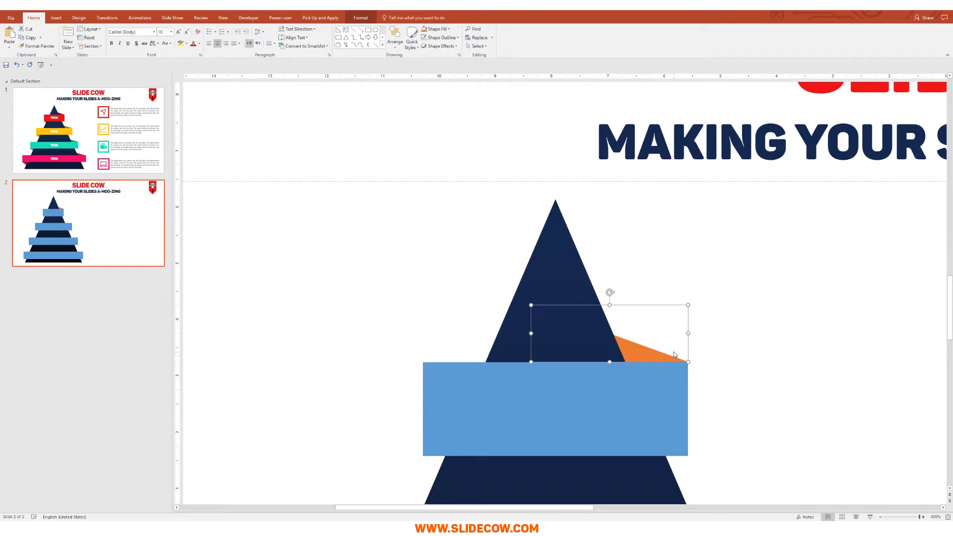
key(Escape)
scroll(655, 328, down, 10)
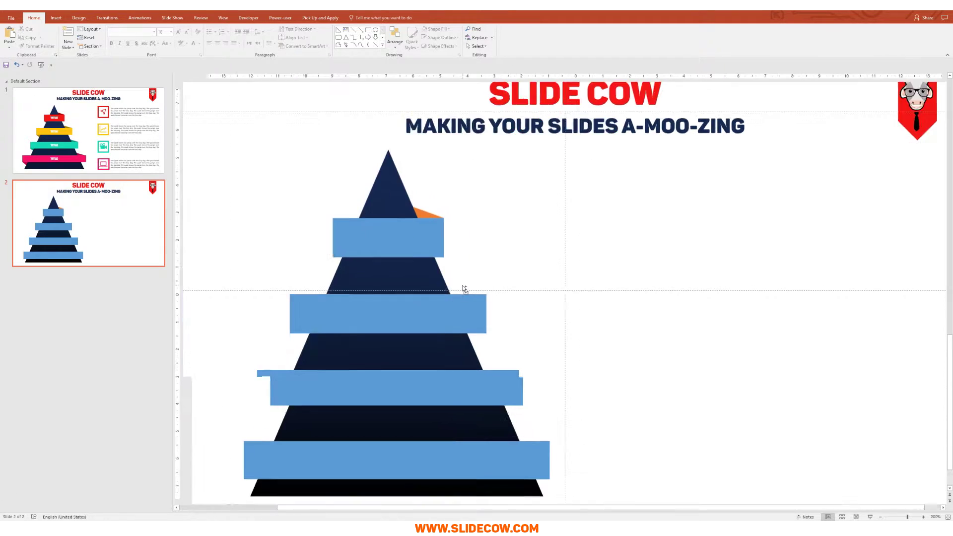
Duplicate the orange triangle, flip it horizontally and vertically, and tuck it under the top band's left end.
click(444, 222)
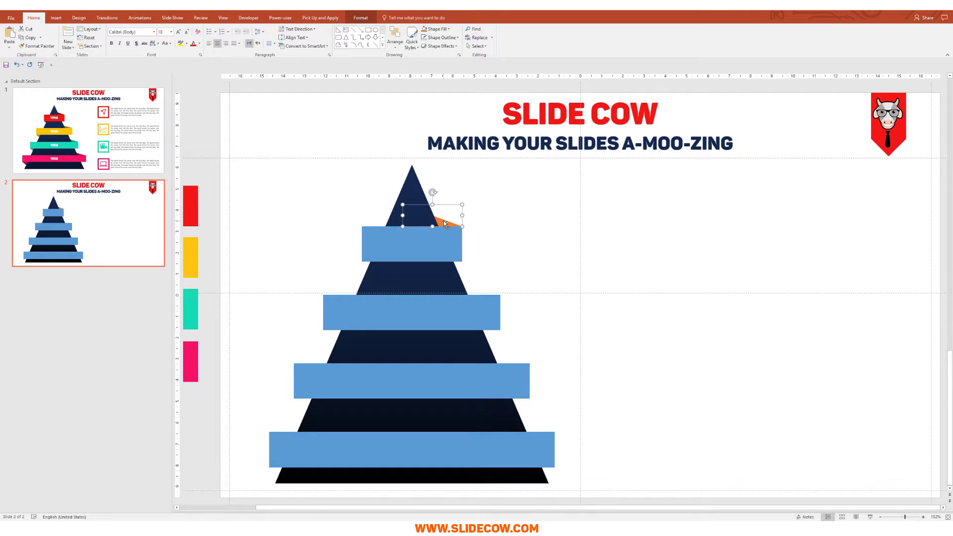
drag(444, 223, 414, 282)
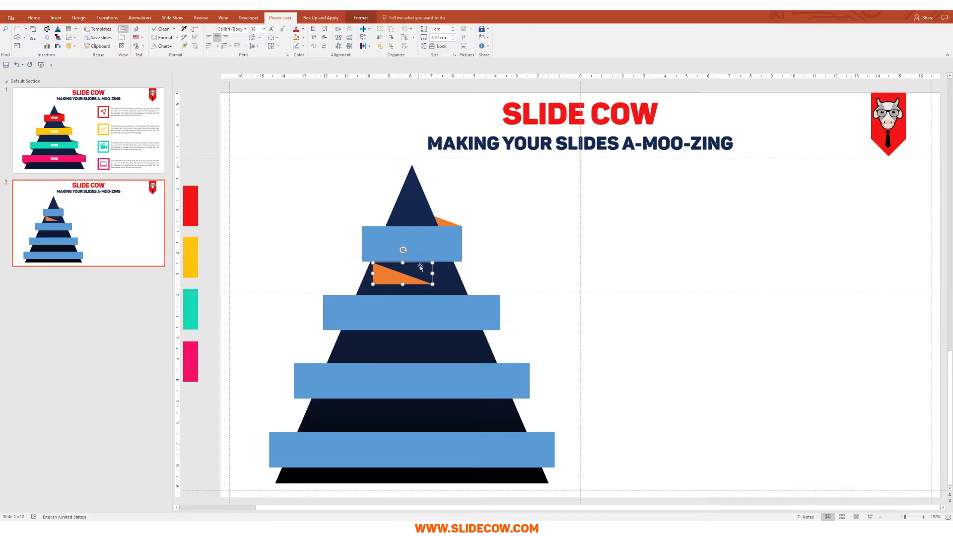
click(40, 18)
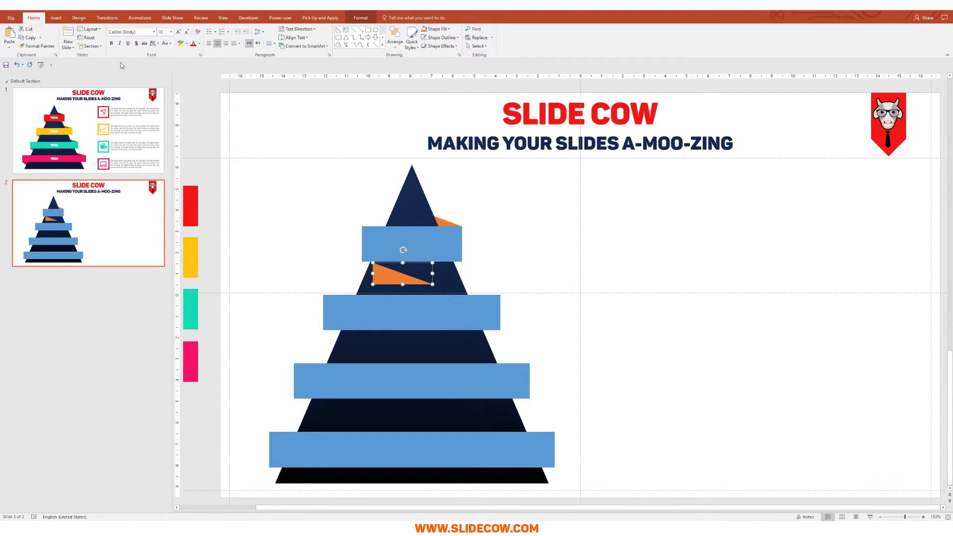
click(395, 39)
mouse_move(428, 154)
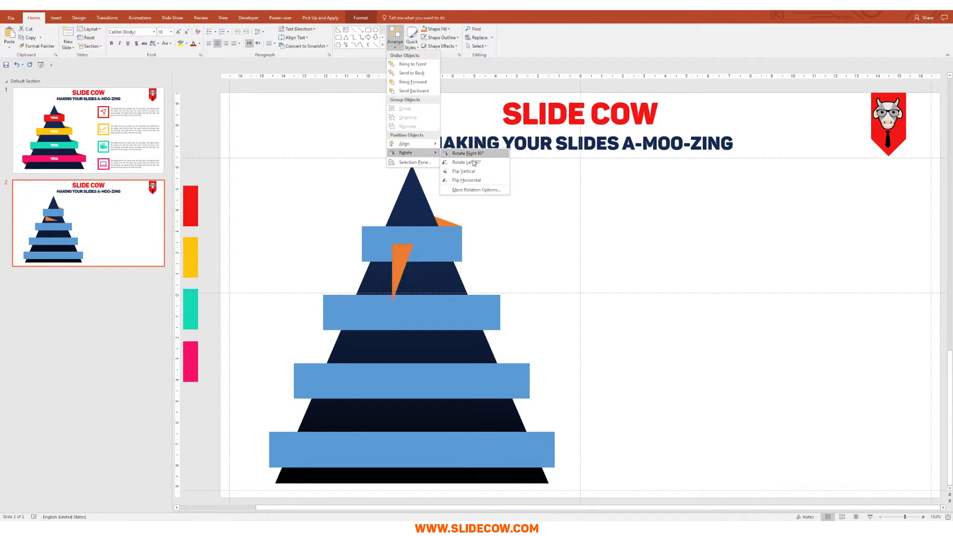
click(466, 181)
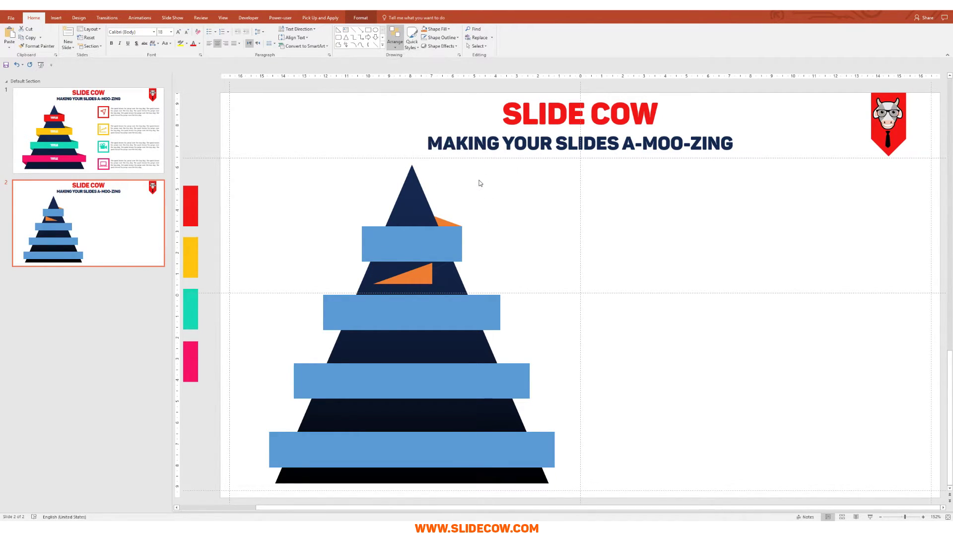
click(396, 40)
mouse_move(431, 153)
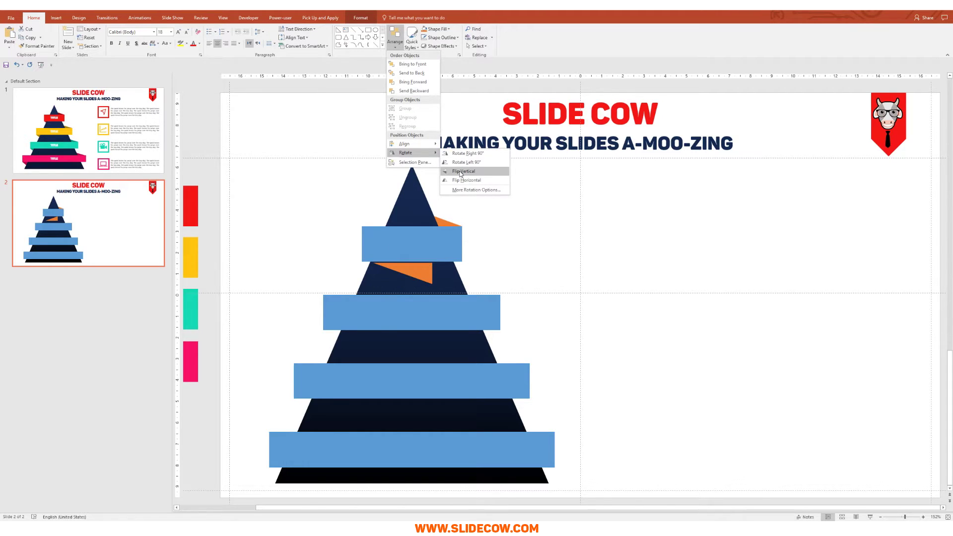
click(459, 171)
drag(413, 270, 393, 267)
Send the flipped orange triangle to the back, behind the navy pyramid.
scroll(394, 270, up, 8)
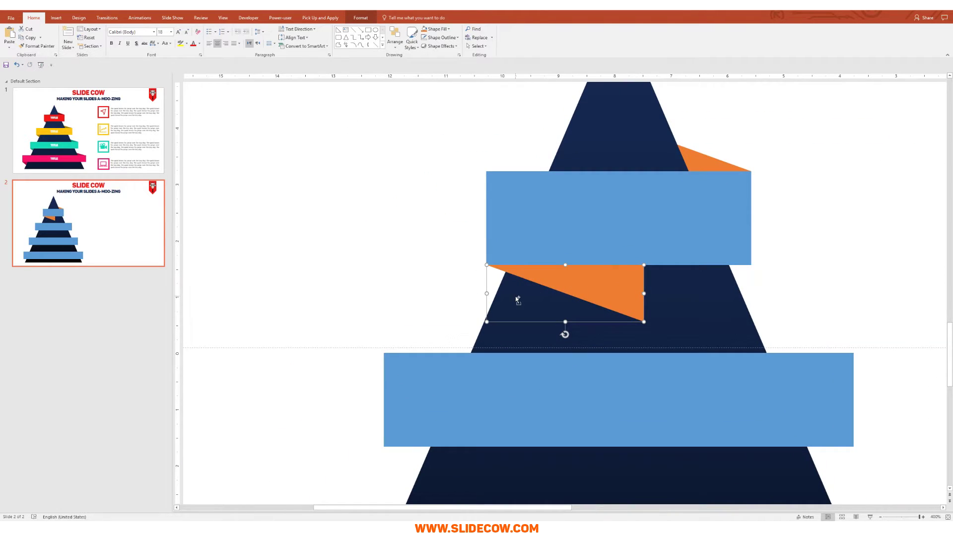
right_click(576, 283)
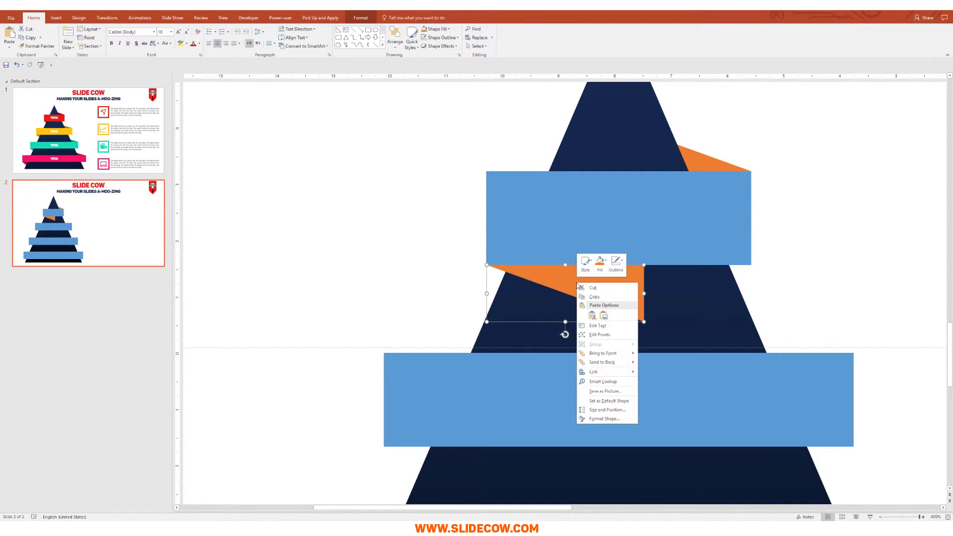
click(606, 355)
right_click(607, 300)
click(631, 379)
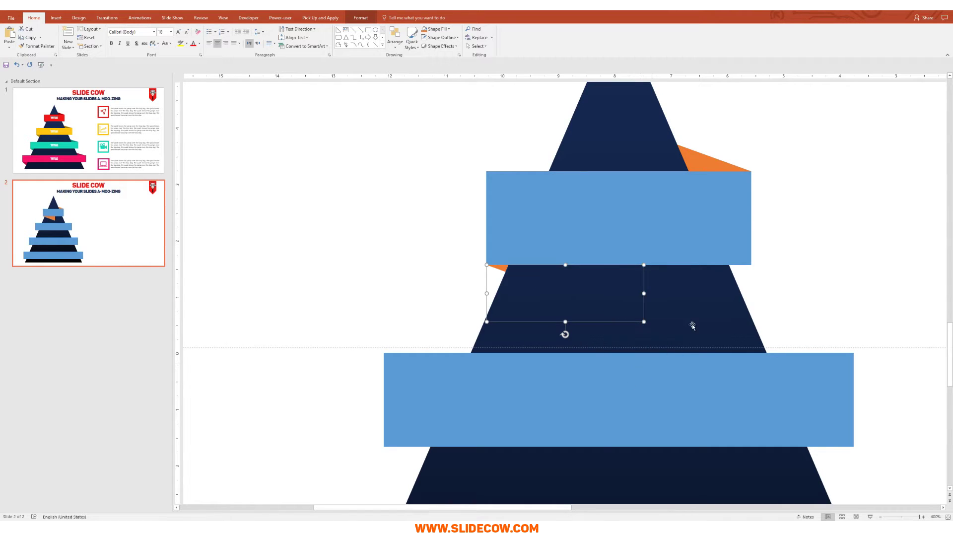
key(Escape)
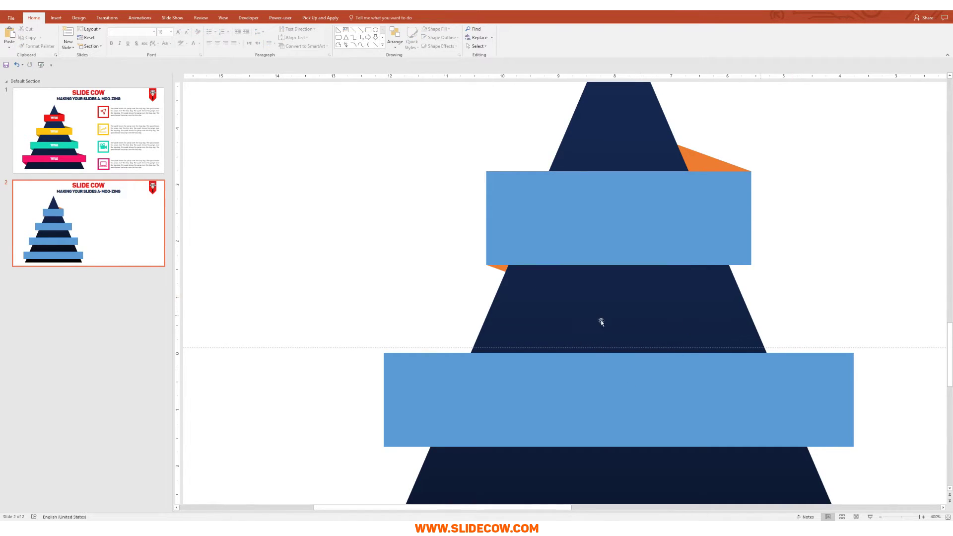
Stretch the orange triangle taller so it reaches down behind the next blue band.
click(504, 267)
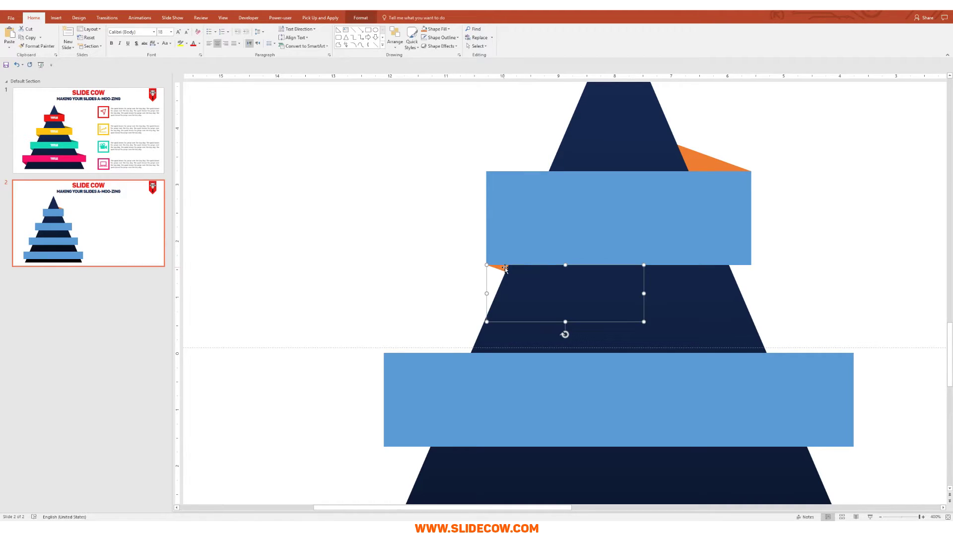
drag(565, 321, 565, 421)
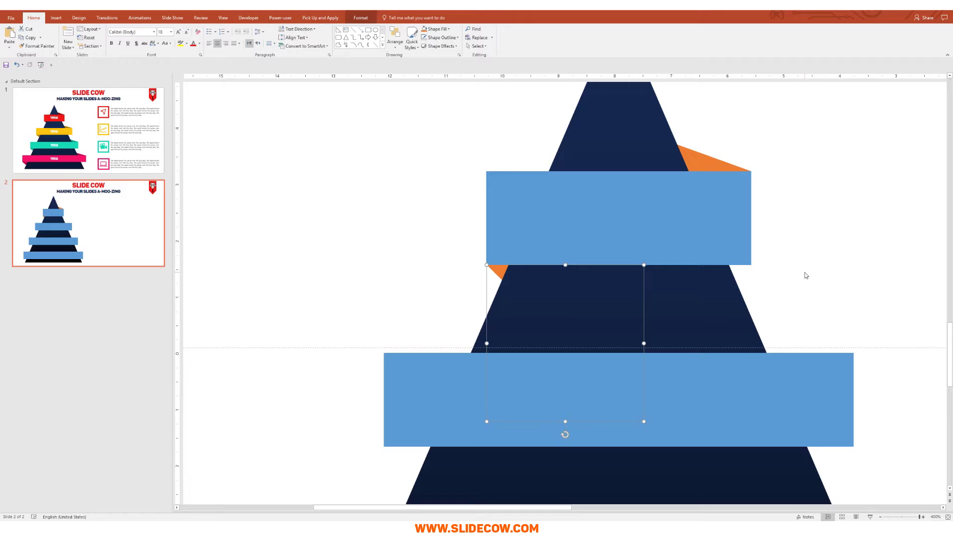
click(829, 293)
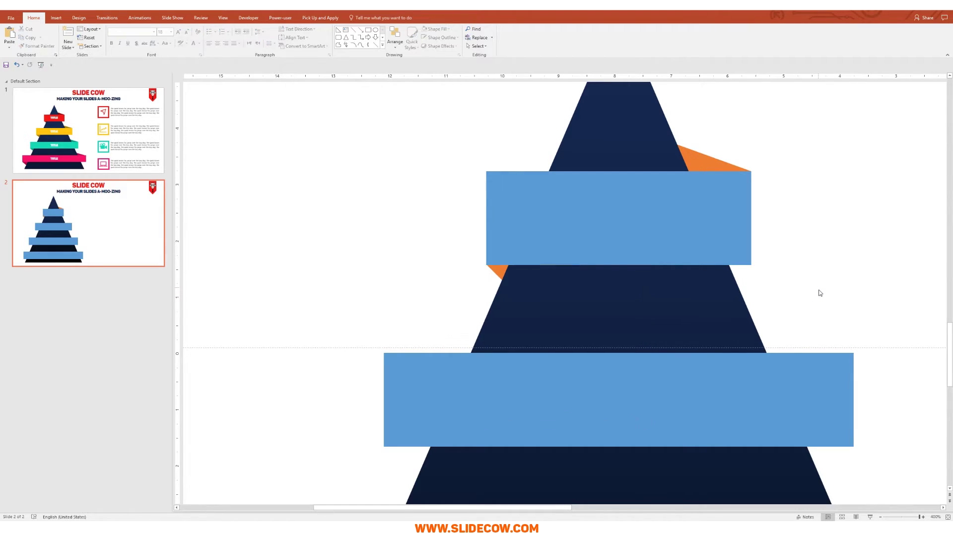
scroll(835, 309, down, 5)
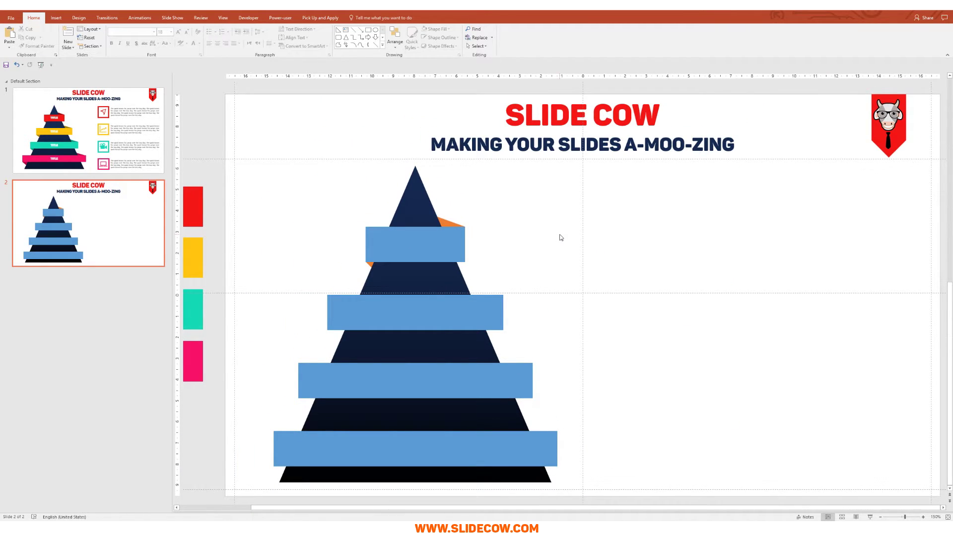
Copy the orange tab to the lower bands' right corners and send the copies behind the pyramid.
click(445, 221)
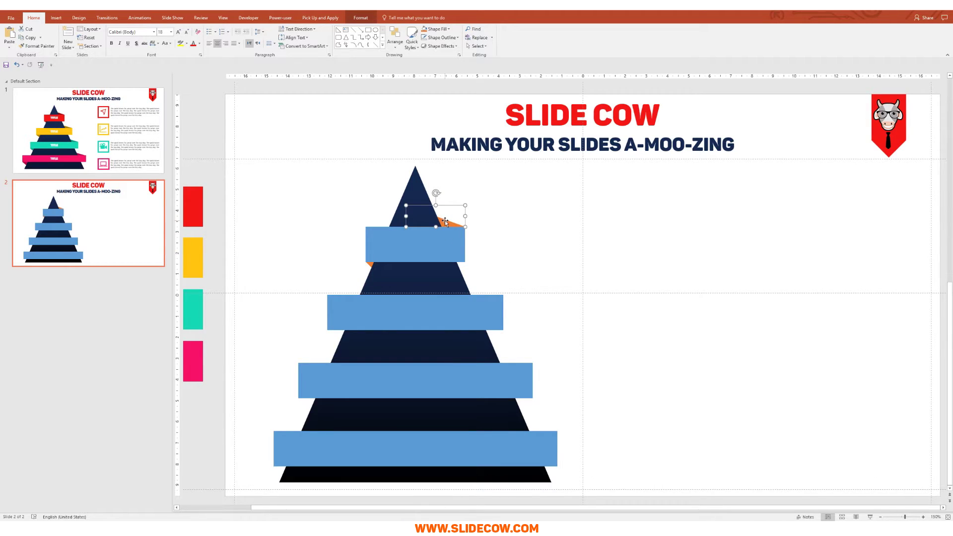
drag(446, 224, 518, 424)
shift+click(502, 354)
shift+click(475, 293)
right_click(462, 293)
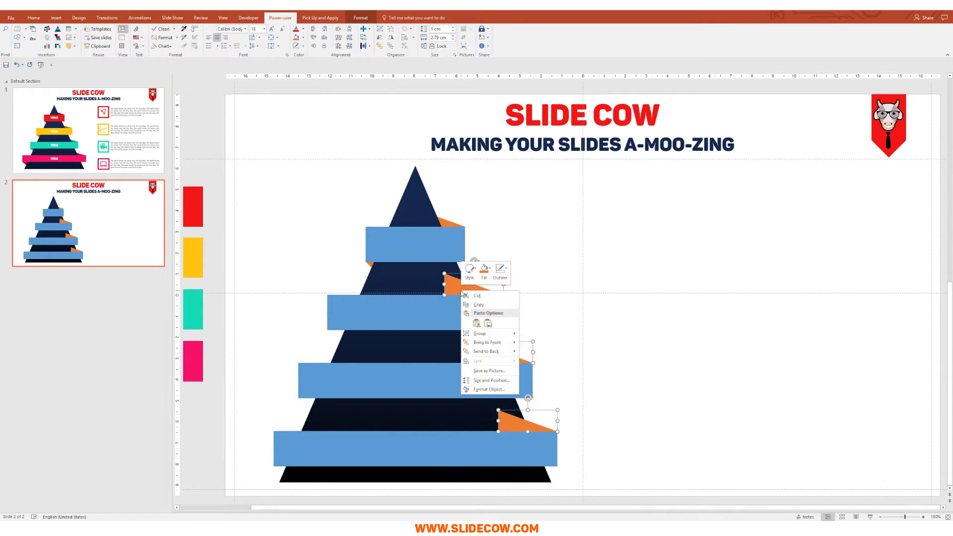
click(486, 351)
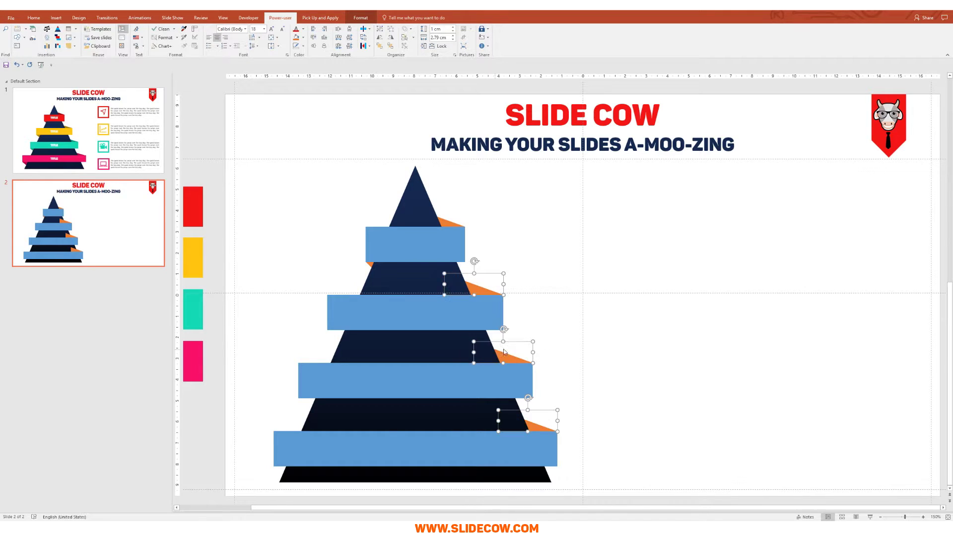
click(613, 400)
Copy the flipped tab to the lower bands' left ends and select all left-side tabs.
drag(371, 264, 292, 474)
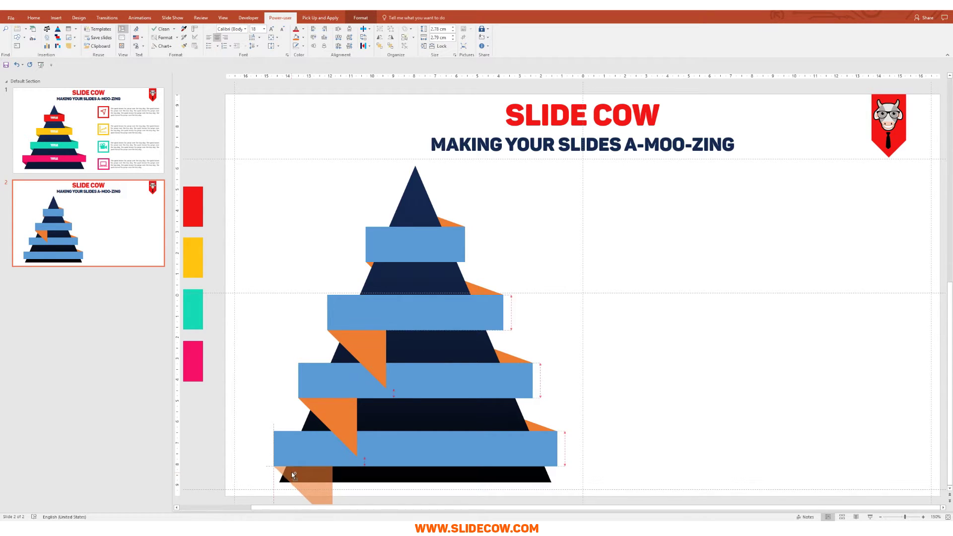
drag(292, 471, 291, 472)
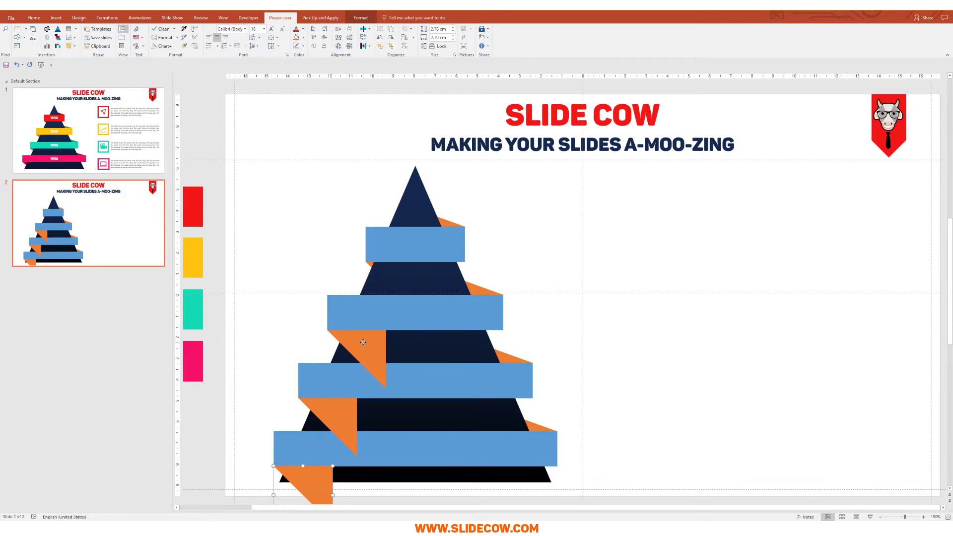
click(363, 342)
shift+click(330, 417)
shift+click(309, 479)
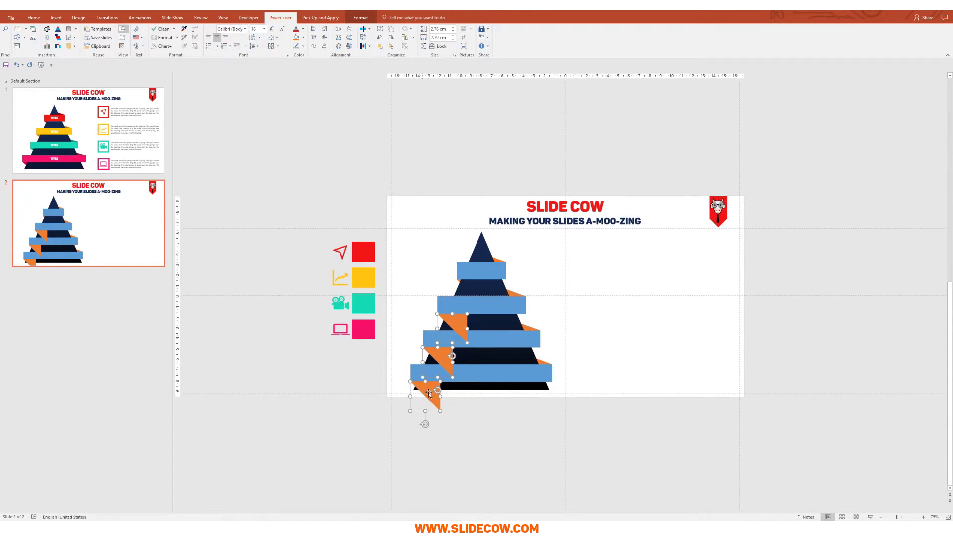
Put the left-side orange tabs behind the pyramid.
right_click(428, 392)
key(Escape)
click(453, 463)
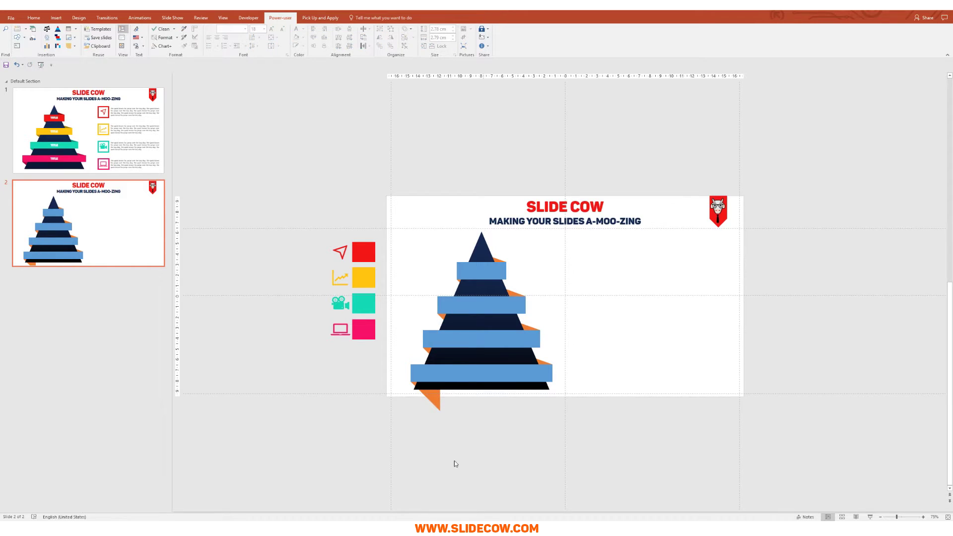
scroll(453, 464, up, 5)
click(323, 489)
scroll(326, 487, down, 5)
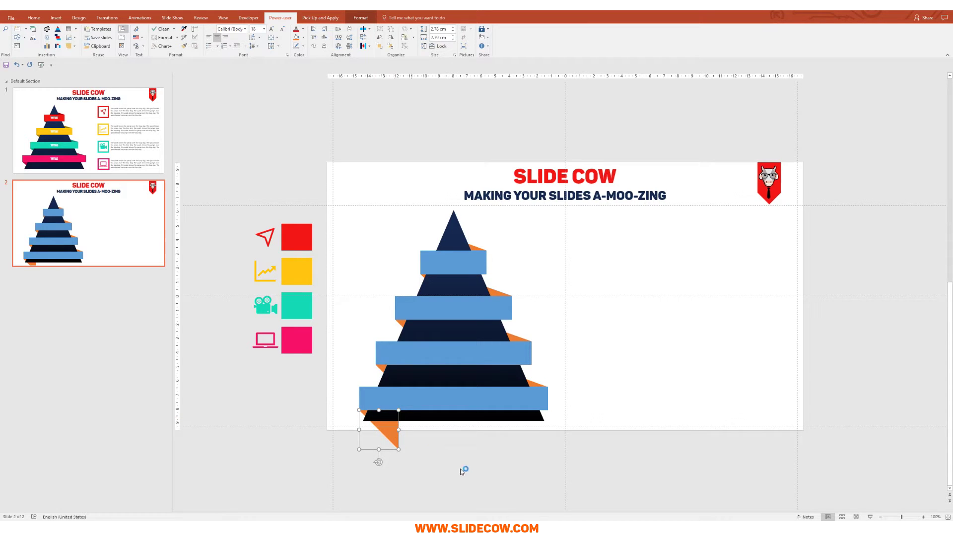
click(433, 450)
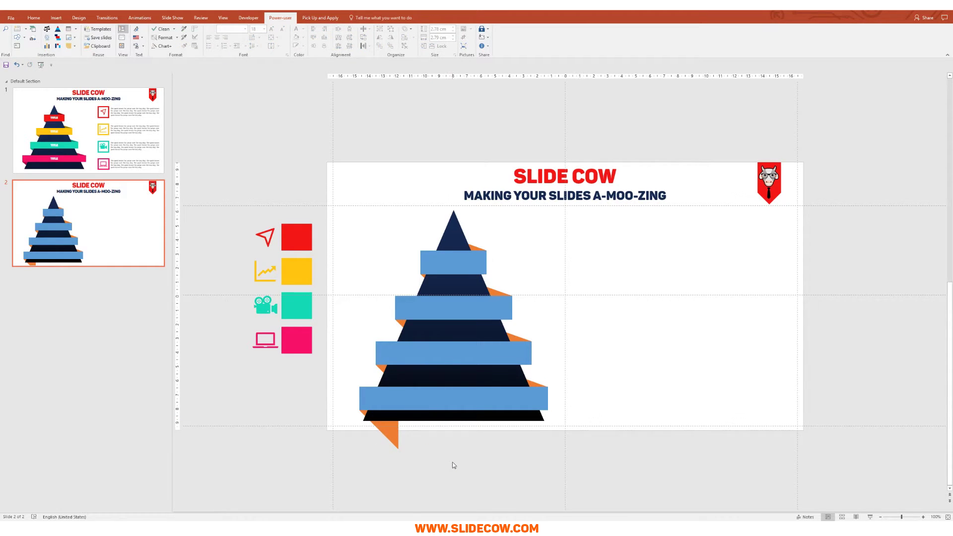
Draw a rectangle covering the bottom tab's overhang below the pyramid base.
click(54, 19)
click(127, 36)
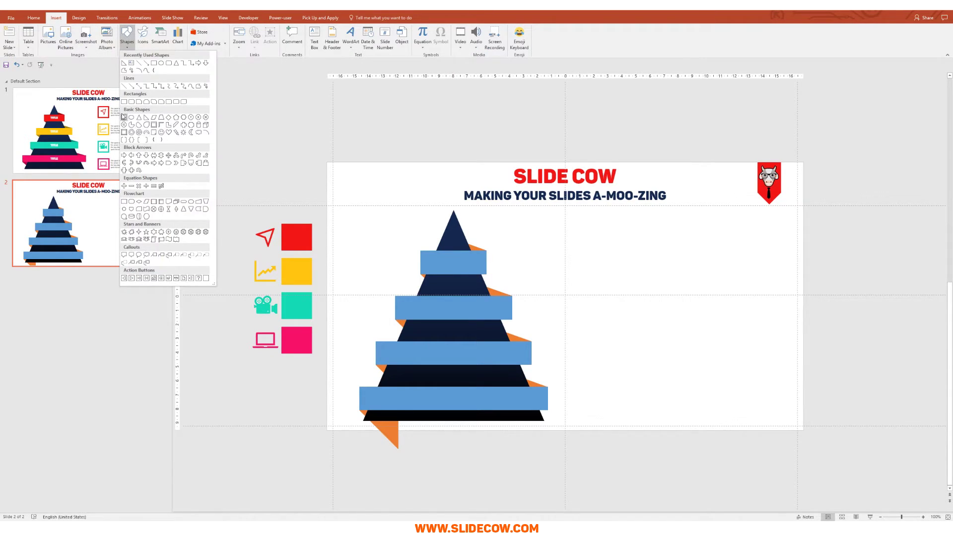
click(124, 103)
drag(363, 420, 436, 473)
scroll(380, 478, up, 2)
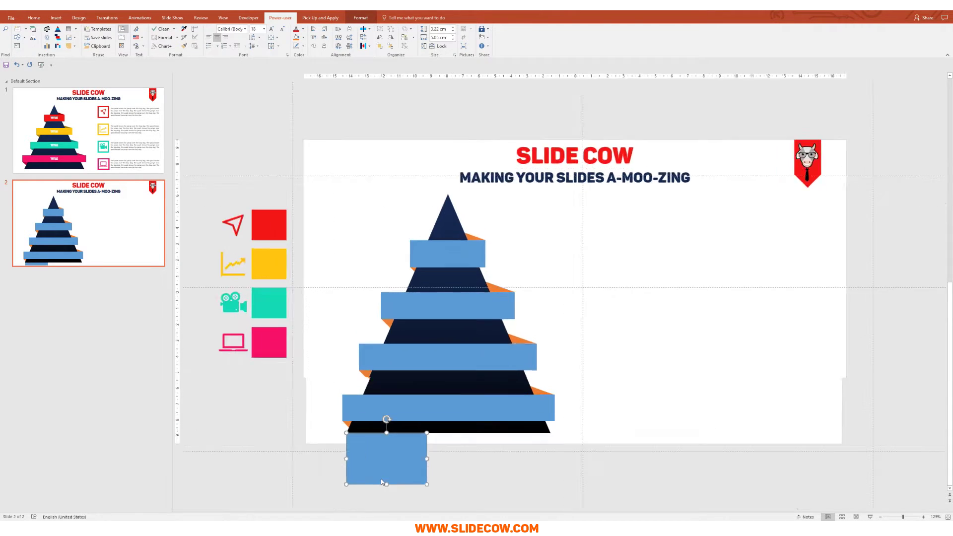
scroll(381, 481, up, 2)
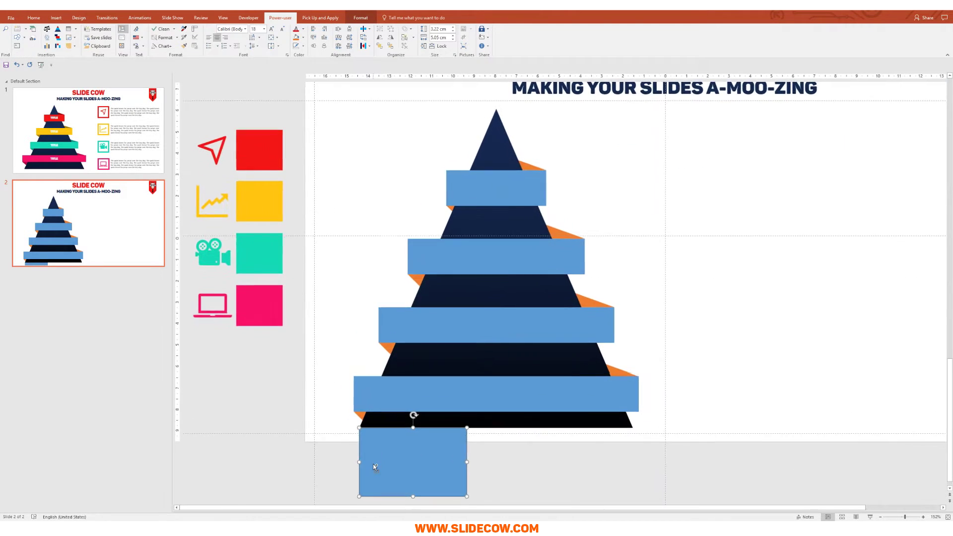
Fragment the bottom-left tab with the rectangle and delete the overhanging pieces.
click(361, 413)
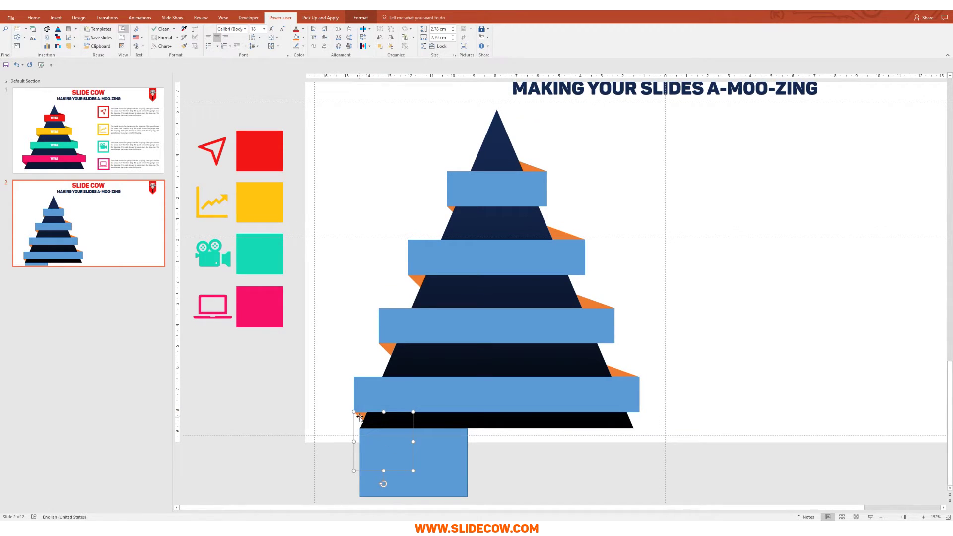
shift+click(451, 462)
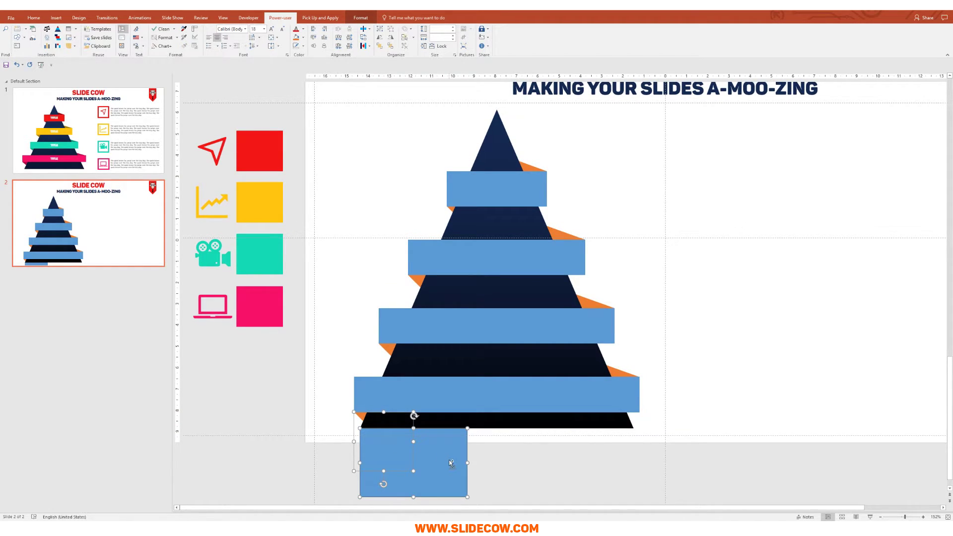
click(361, 17)
click(74, 46)
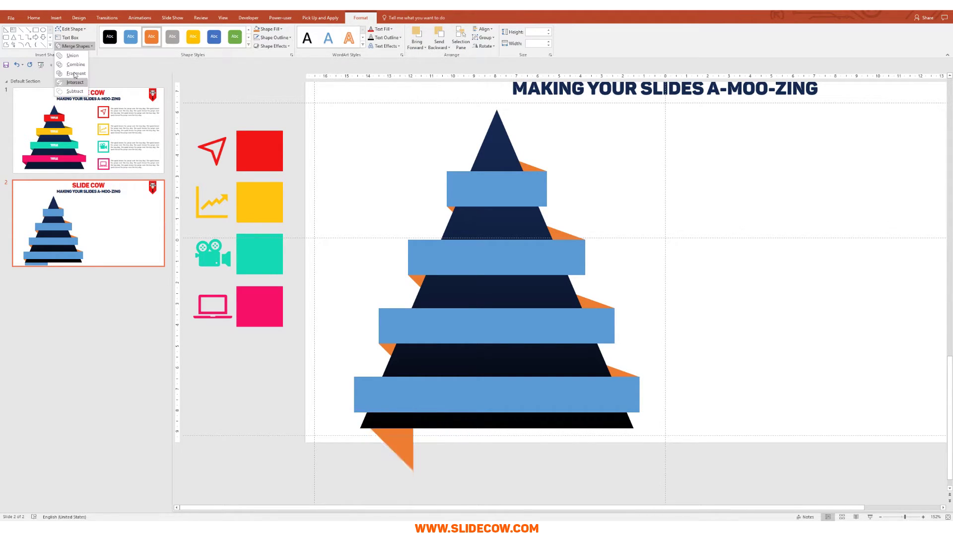
click(76, 73)
click(527, 461)
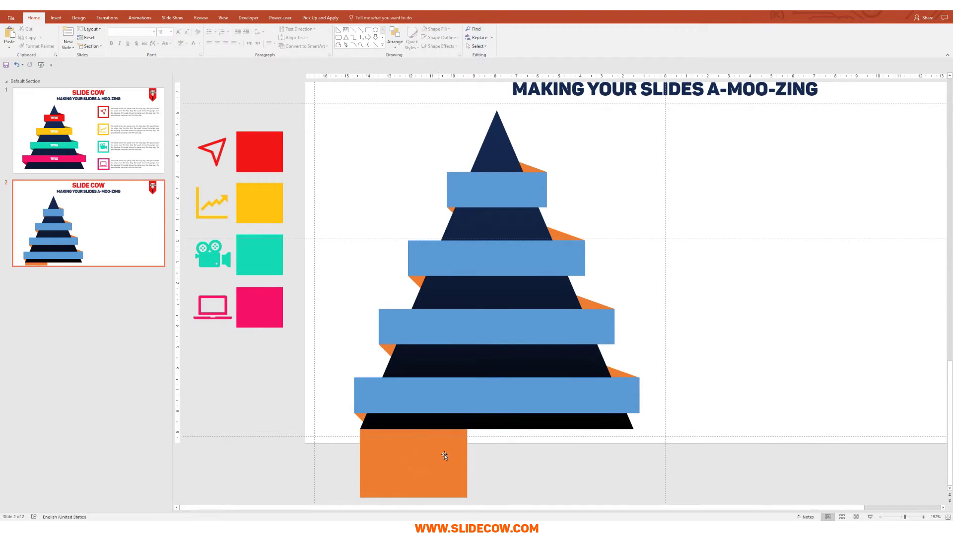
click(445, 455)
key(Delete)
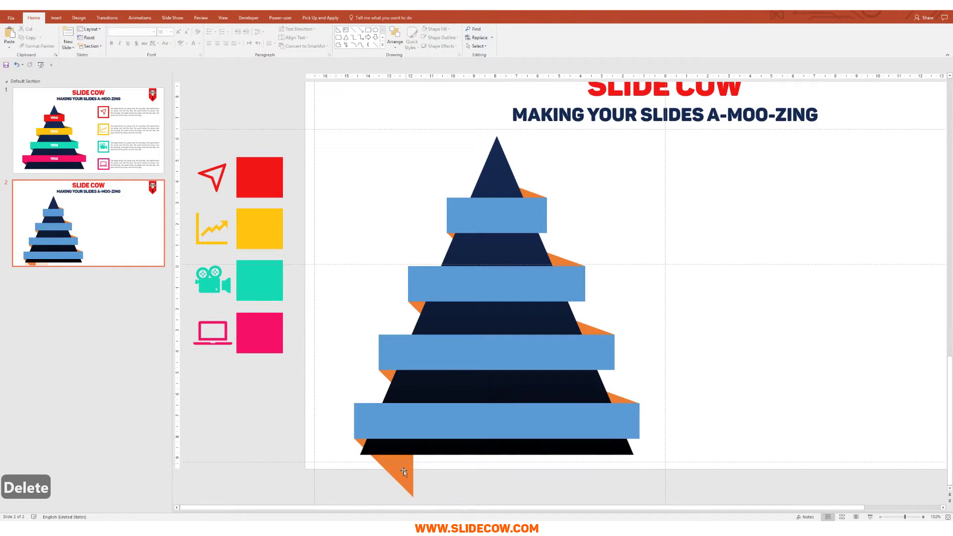
click(403, 470)
key(Delete)
click(402, 474)
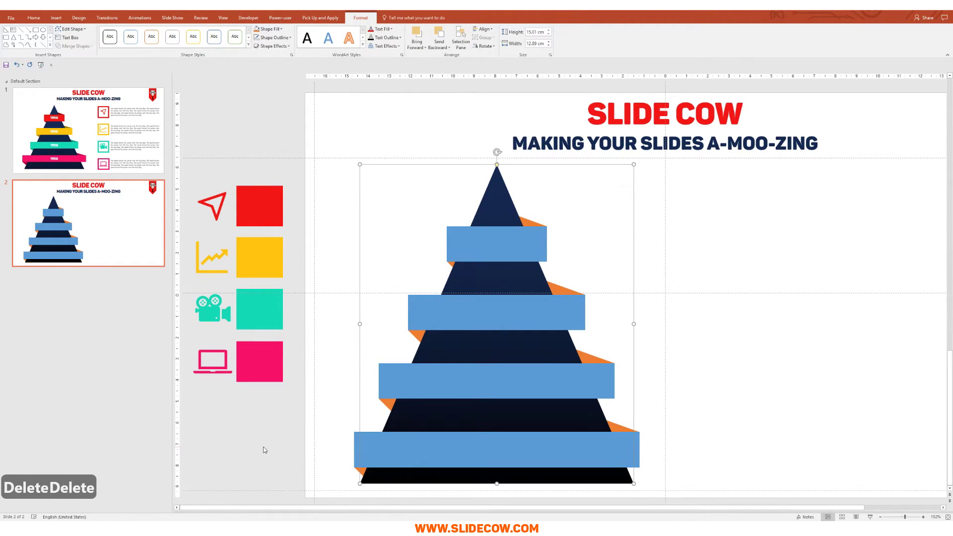